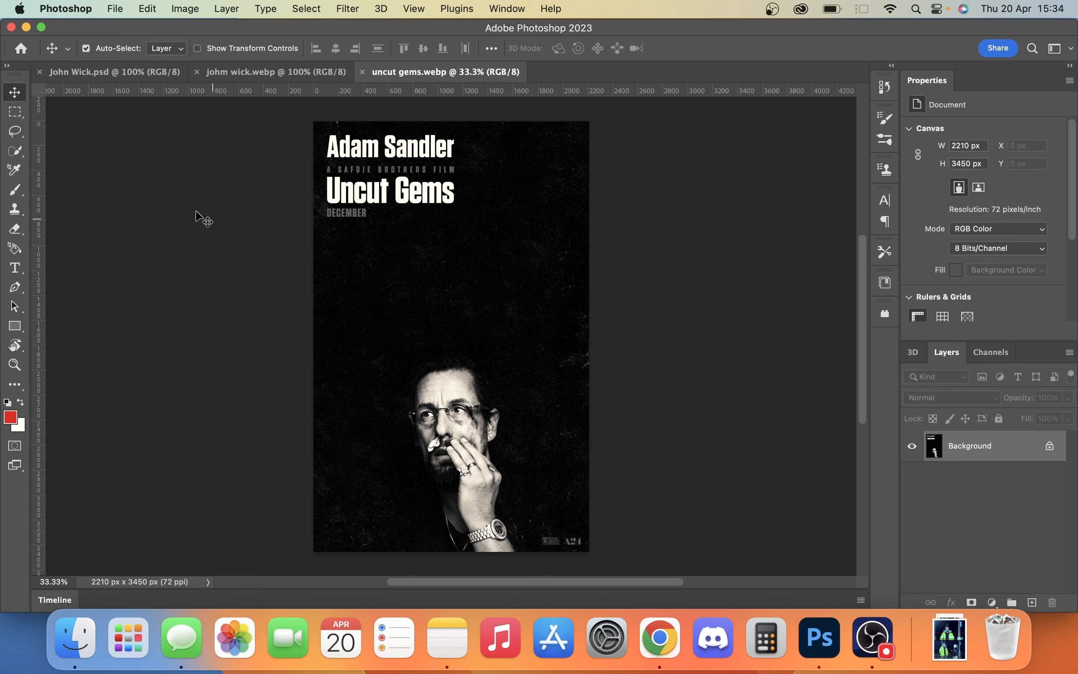
Outline the whole Uncut Gems title block, from the actor's name down to DECEMBER, with a Lasso selection
{"action": "left_click", "coordinate": [15, 132]}
{"action": "left_click", "coordinate": [71, 126]}
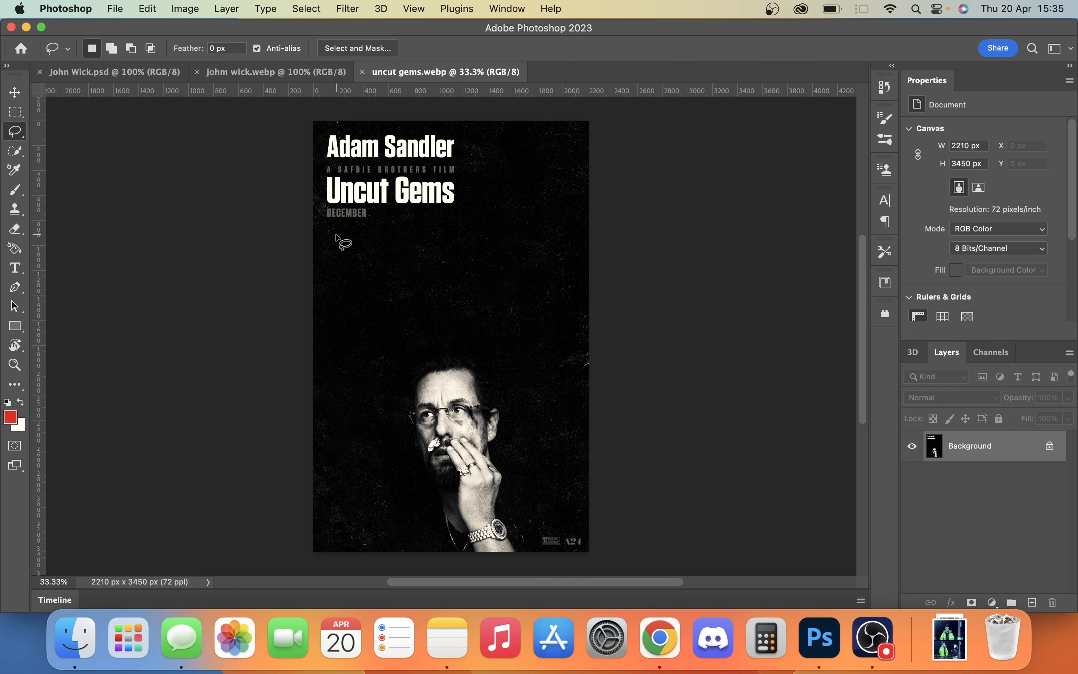
{"action": "key", "text": "super+plus"}
{"action": "key", "text": "super+plus"}
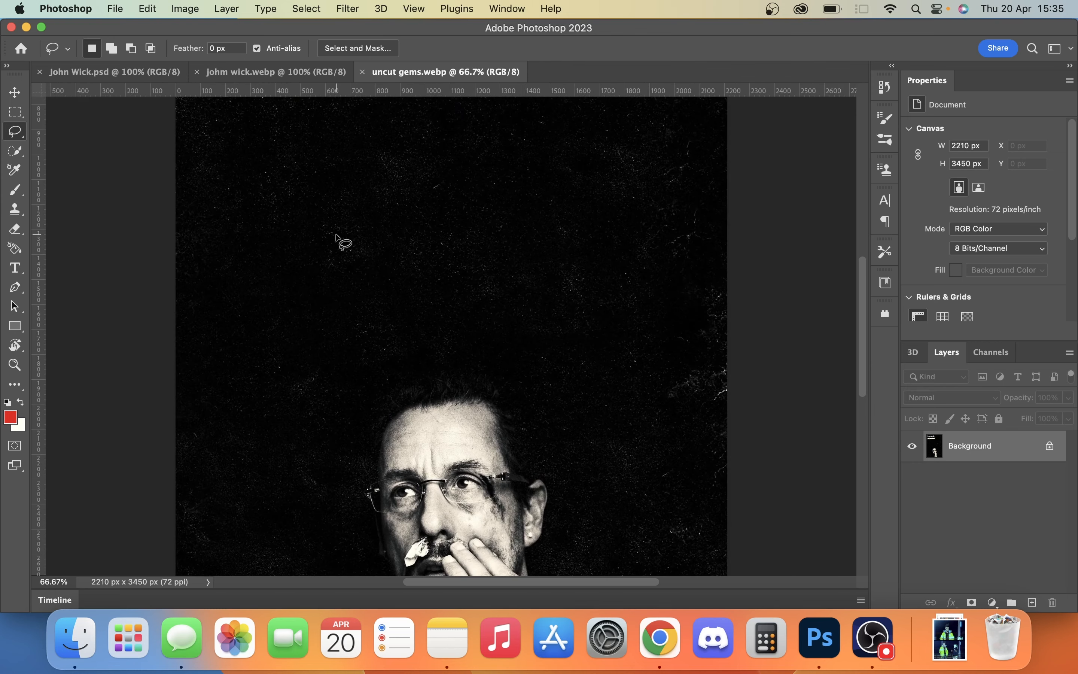
{"action": "scroll", "coordinate": [337, 234], "scroll_direction": "up", "scroll_amount": 10}
{"action": "scroll", "coordinate": [337, 235], "scroll_direction": "up", "scroll_amount": 1}
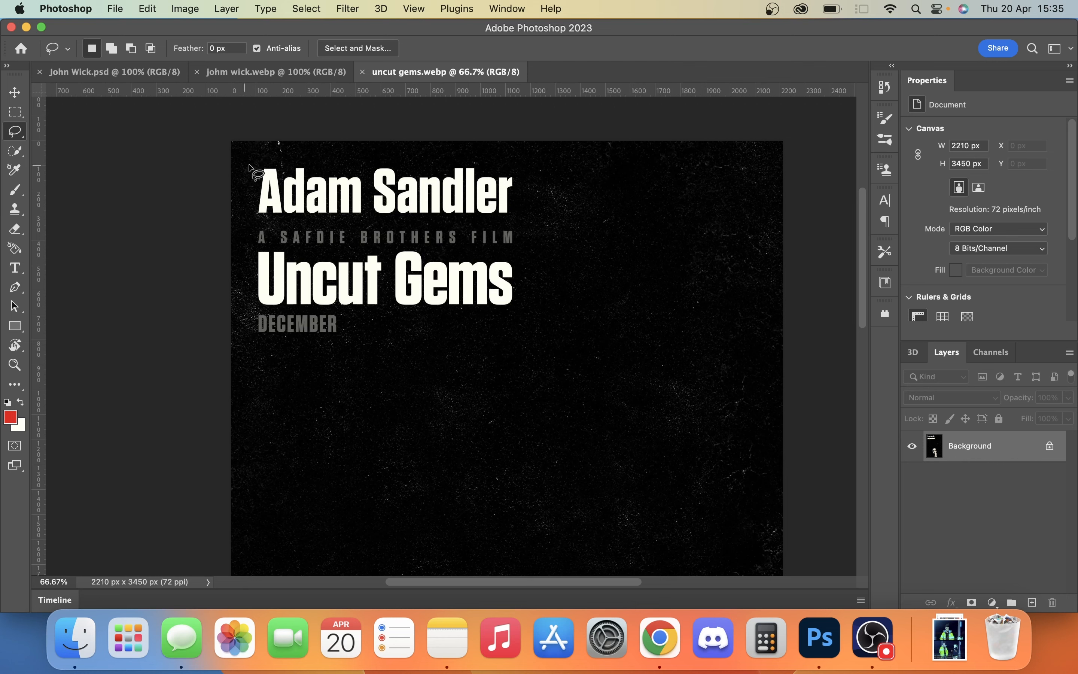
{"action": "mouse_move", "coordinate": [258, 160]}
{"action": "left_mouse_down"}
{"action": "mouse_move", "coordinate": [382, 152]}
{"action": "mouse_move", "coordinate": [531, 179]}
{"action": "mouse_move", "coordinate": [543, 218]}
{"action": "mouse_move", "coordinate": [539, 301]}
{"action": "mouse_move", "coordinate": [497, 342]}
{"action": "mouse_move", "coordinate": [412, 361]}
{"action": "mouse_move", "coordinate": [258, 363]}
{"action": "mouse_move", "coordinate": [233, 345]}
{"action": "mouse_move", "coordinate": [250, 304]}
{"action": "mouse_move", "coordinate": [263, 161]}
{"action": "left_mouse_up"}
Remove the selected title text by filling the selection with Content-Aware contents, and clear the selection
{"action": "left_click", "coordinate": [147, 9]}
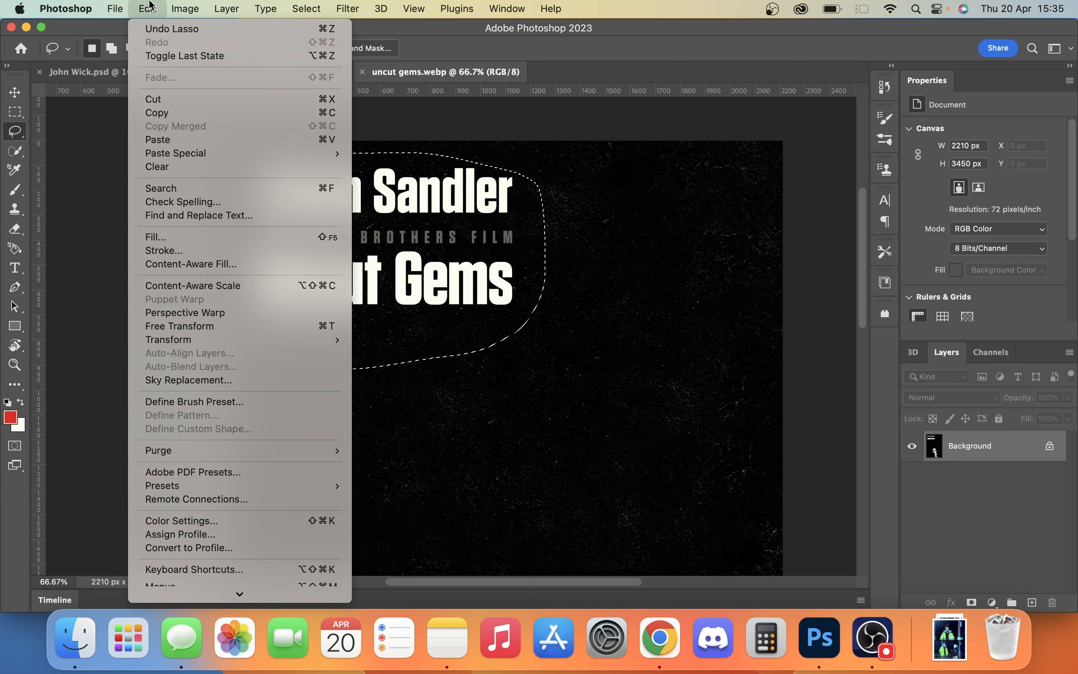
{"action": "left_click", "coordinate": [205, 237]}
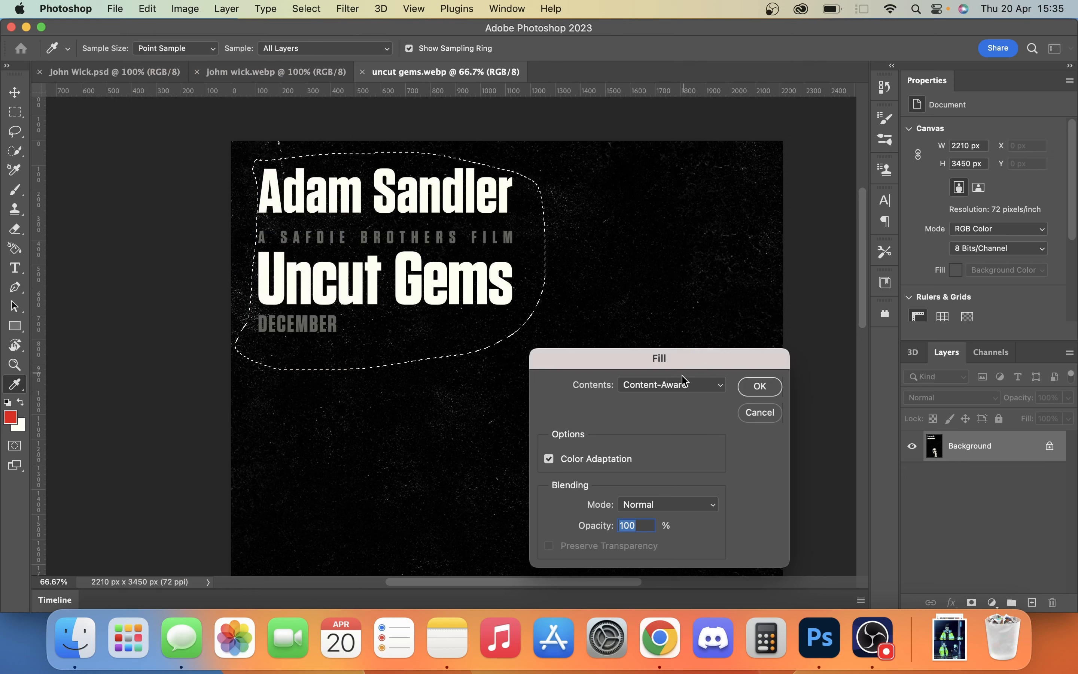
{"action": "left_click", "coordinate": [683, 392]}
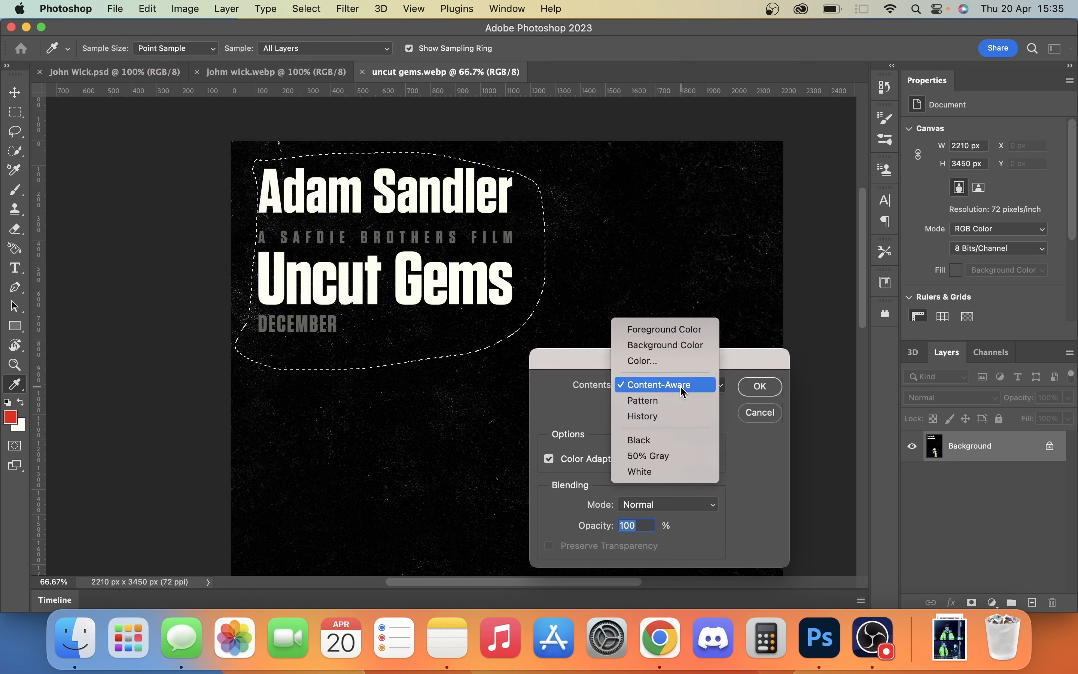
{"action": "left_click", "coordinate": [681, 385]}
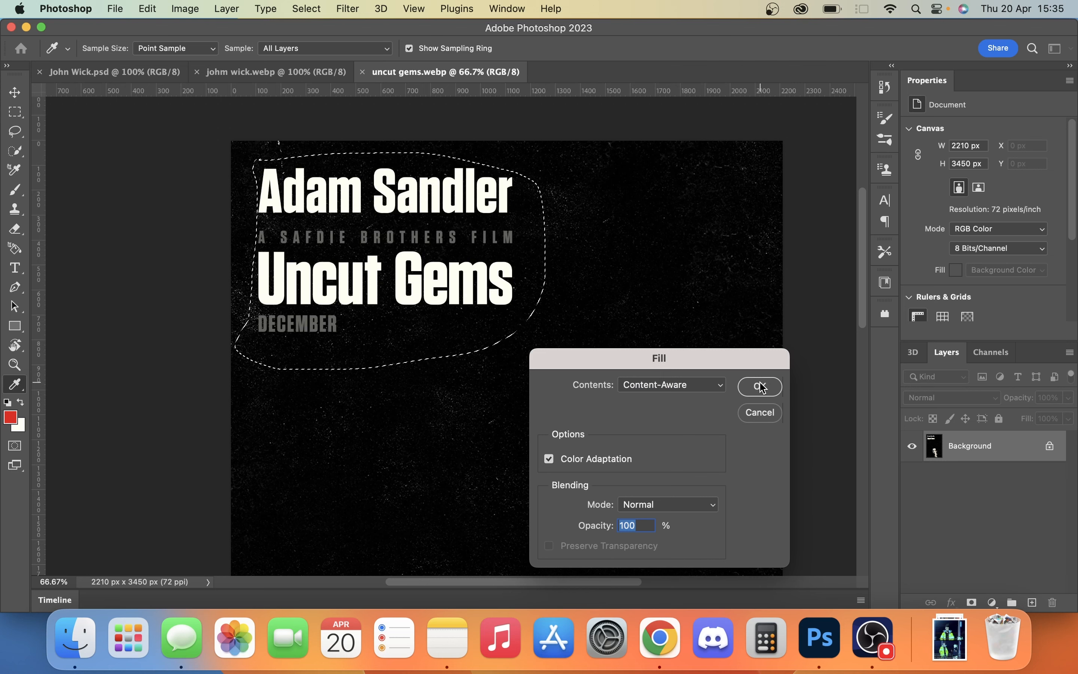
{"action": "left_click", "coordinate": [761, 387]}
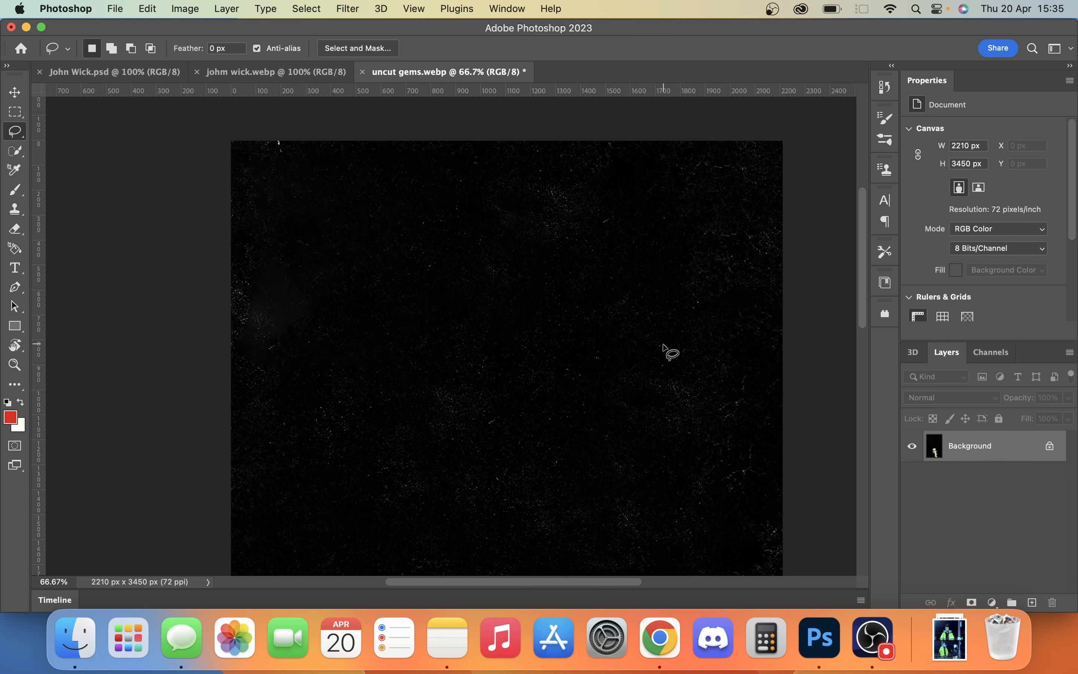
Examine the filled area near the poster's upper-left corner up close for leftover marks and mismatched texture
{"action": "key", "text": "super+plus"}
{"action": "key", "text": "super+plus"}
{"action": "scroll", "coordinate": [669, 344], "scroll_direction": "left", "scroll_amount": 5}
{"action": "scroll", "coordinate": [669, 344], "scroll_direction": "up", "scroll_amount": 6}
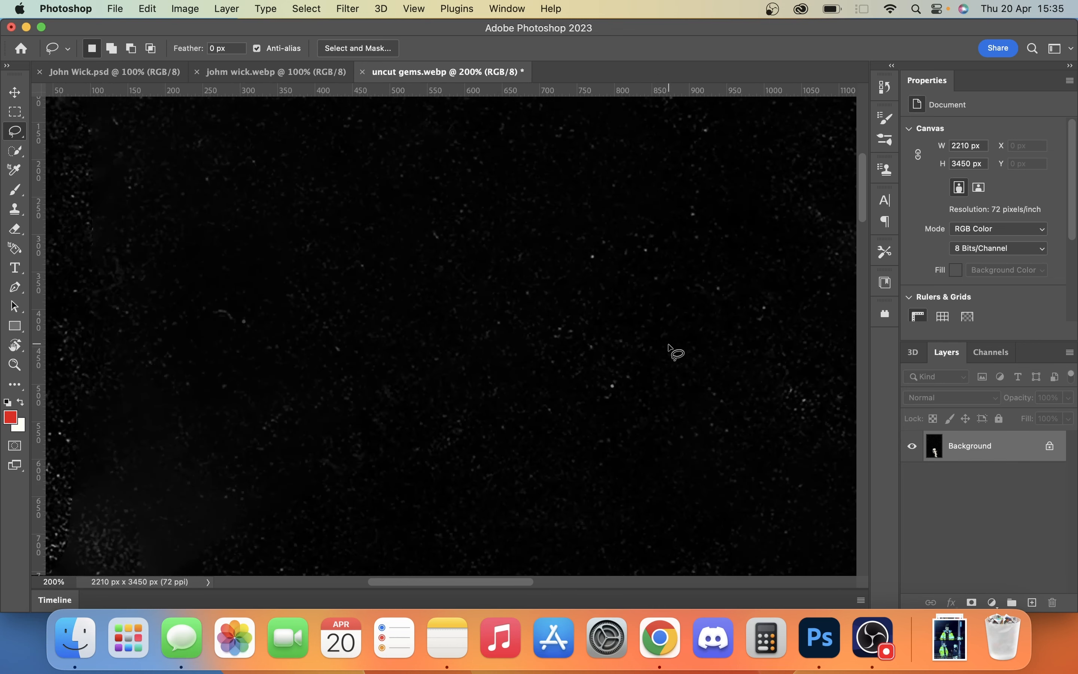
{"action": "scroll", "coordinate": [669, 344], "scroll_direction": "left", "scroll_amount": 5}
{"action": "scroll", "coordinate": [669, 345], "scroll_direction": "right", "scroll_amount": 3}
{"action": "scroll", "coordinate": [668, 344], "scroll_direction": "up", "scroll_amount": 4}
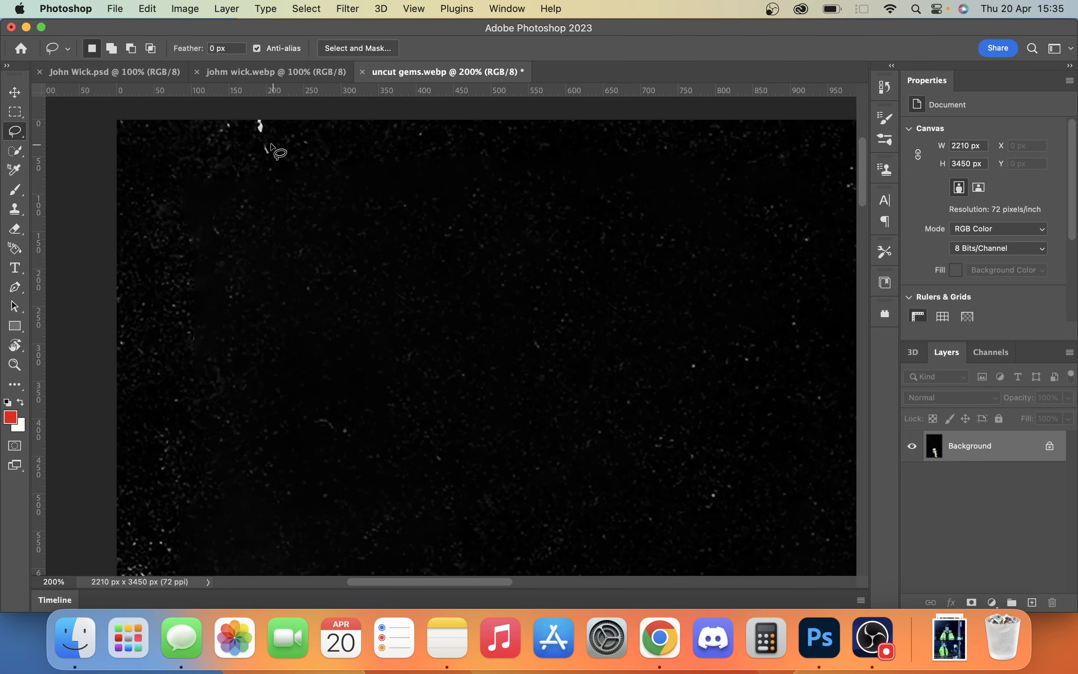
{"action": "scroll", "coordinate": [204, 452], "scroll_direction": "down", "scroll_amount": 5}
{"action": "scroll", "coordinate": [203, 452], "scroll_direction": "right", "scroll_amount": 1}
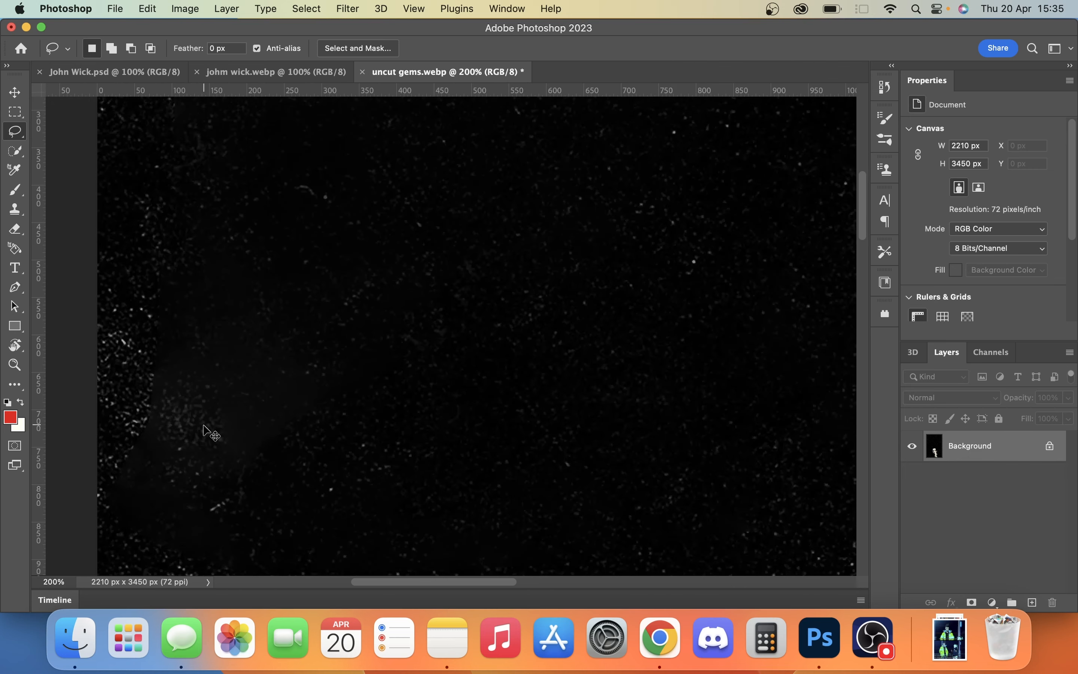
Examine the whole poster to judge how the filled title area blends with the speckled black background
{"action": "key", "text": "super+minus"}
{"action": "key", "text": "super+minus"}
{"action": "scroll", "coordinate": [205, 432], "scroll_direction": "right", "scroll_amount": 10}
{"action": "scroll", "coordinate": [204, 431], "scroll_direction": "down", "scroll_amount": 4}
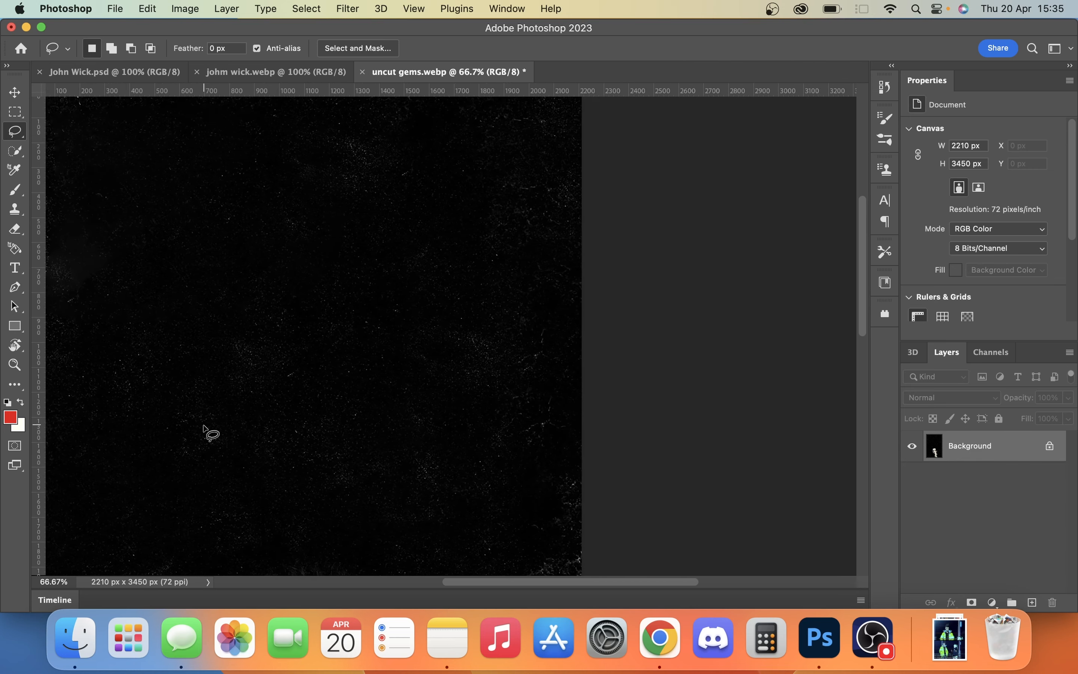
{"action": "scroll", "coordinate": [205, 431], "scroll_direction": "down", "scroll_amount": 5}
{"action": "scroll", "coordinate": [205, 431], "scroll_direction": "left", "scroll_amount": 5}
{"action": "key", "text": "super+minus"}
{"action": "key", "text": "super+minus"}
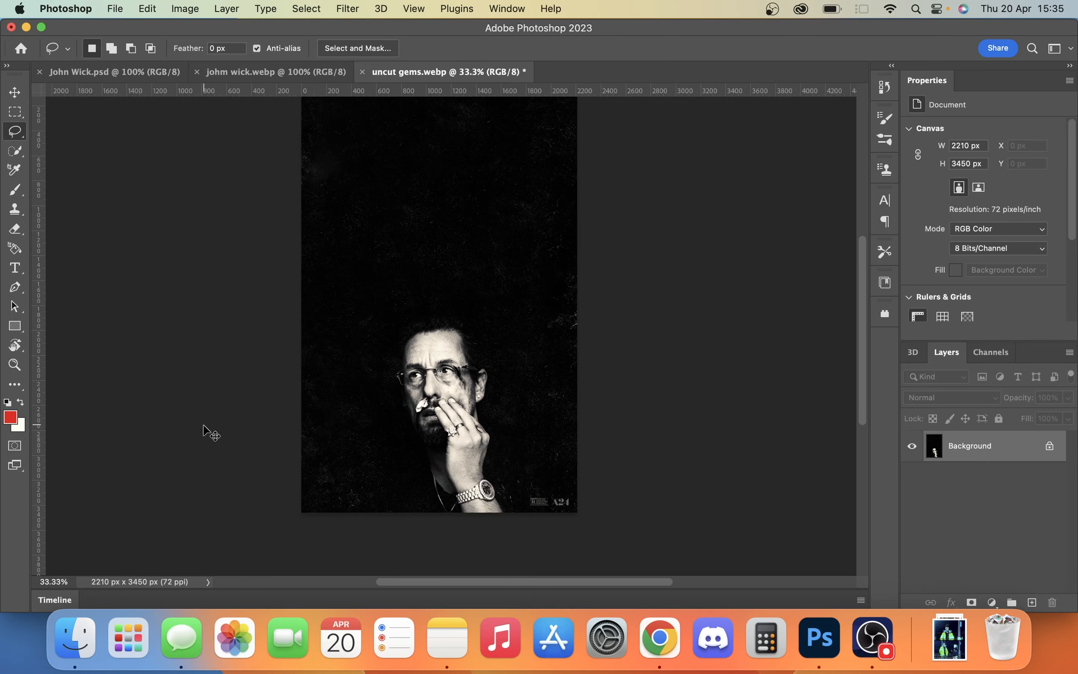
{"action": "scroll", "coordinate": [206, 431], "scroll_direction": "up", "scroll_amount": 5}
{"action": "scroll", "coordinate": [206, 432], "scroll_direction": "down", "scroll_amount": 5}
{"action": "scroll", "coordinate": [206, 431], "scroll_direction": "right", "scroll_amount": 2}
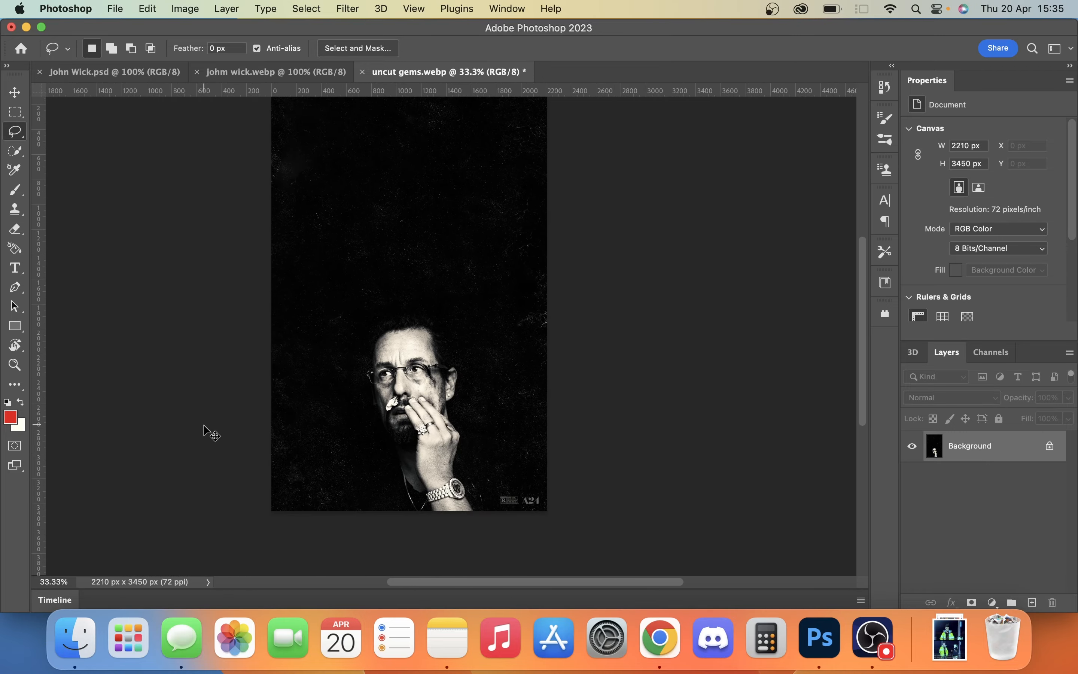
Outline the R rating box and the A24 logo in the poster's lower-right corner with one Lasso selection
{"action": "key", "text": "super+plus"}
{"action": "key", "text": "super+plus"}
{"action": "key", "text": "super+plus"}
{"action": "scroll", "coordinate": [205, 432], "scroll_direction": "right", "scroll_amount": 8}
{"action": "scroll", "coordinate": [204, 431], "scroll_direction": "down", "scroll_amount": 4}
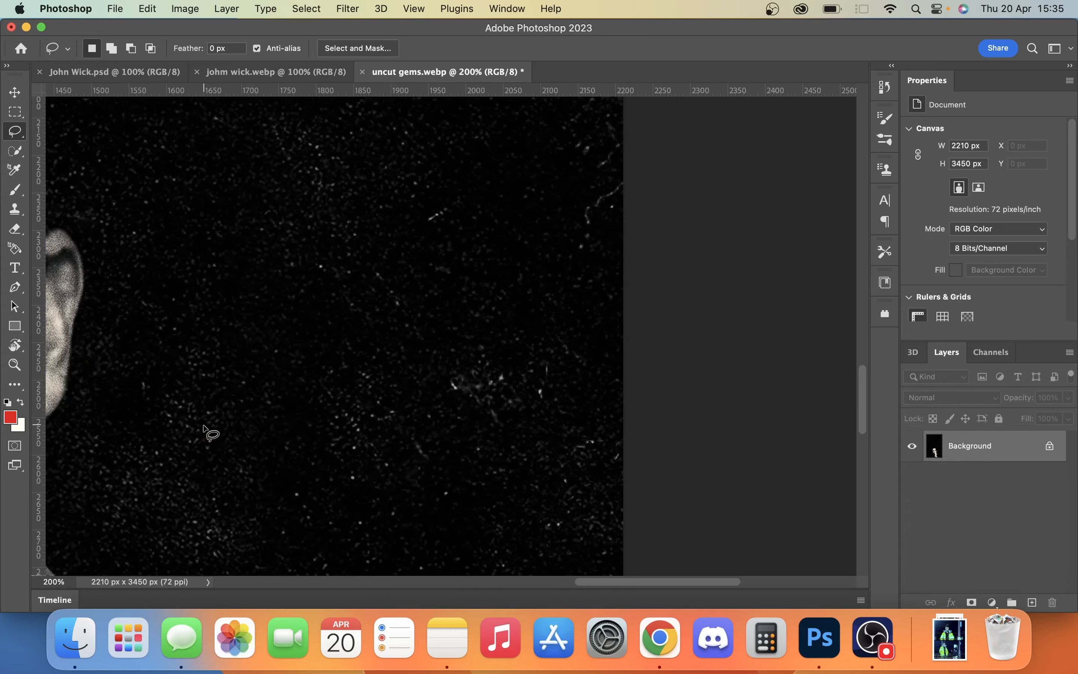
{"action": "scroll", "coordinate": [205, 431], "scroll_direction": "down", "scroll_amount": 10}
{"action": "scroll", "coordinate": [209, 435], "scroll_direction": "up", "scroll_amount": 2}
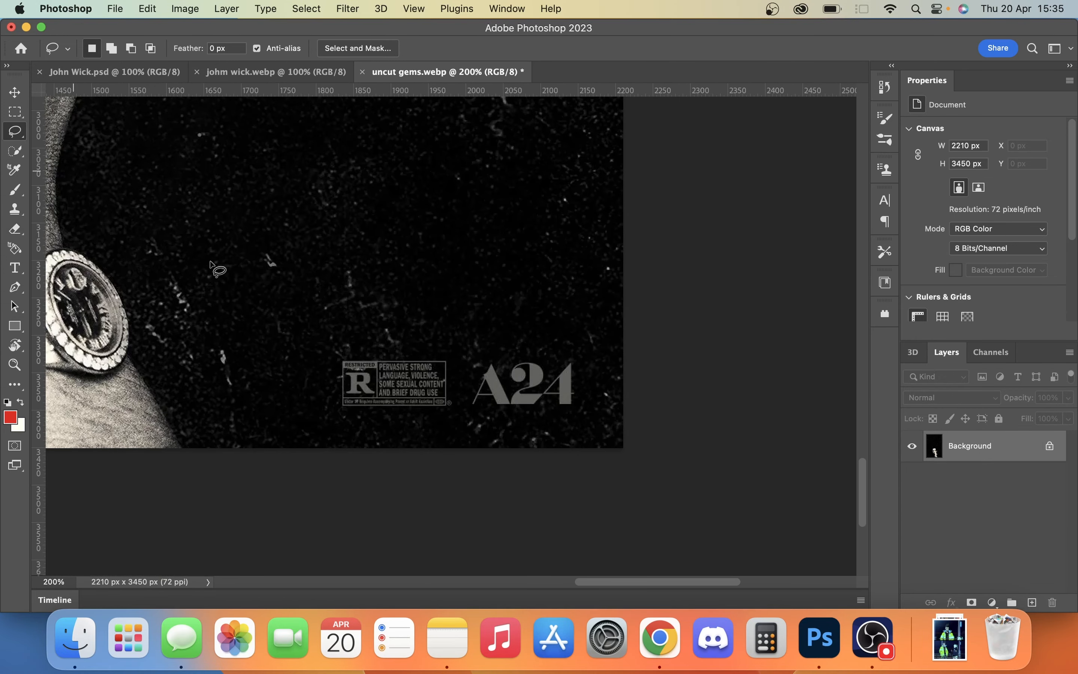
{"action": "mouse_move", "coordinate": [345, 316]}
{"action": "left_mouse_down"}
{"action": "mouse_move", "coordinate": [311, 377]}
{"action": "mouse_move", "coordinate": [314, 417]}
{"action": "mouse_move", "coordinate": [355, 434]}
{"action": "mouse_move", "coordinate": [529, 430]}
{"action": "mouse_move", "coordinate": [601, 390]}
{"action": "mouse_move", "coordinate": [591, 359]}
{"action": "mouse_move", "coordinate": [547, 335]}
{"action": "mouse_move", "coordinate": [449, 304]}
{"action": "mouse_move", "coordinate": [425, 334]}
{"action": "mouse_move", "coordinate": [330, 331]}
{"action": "left_mouse_up"}
Remove the selected rating box and A24 logo with a Content-Aware fill, and clear the selection
{"action": "left_click", "coordinate": [148, 8]}
{"action": "left_click", "coordinate": [156, 237]}
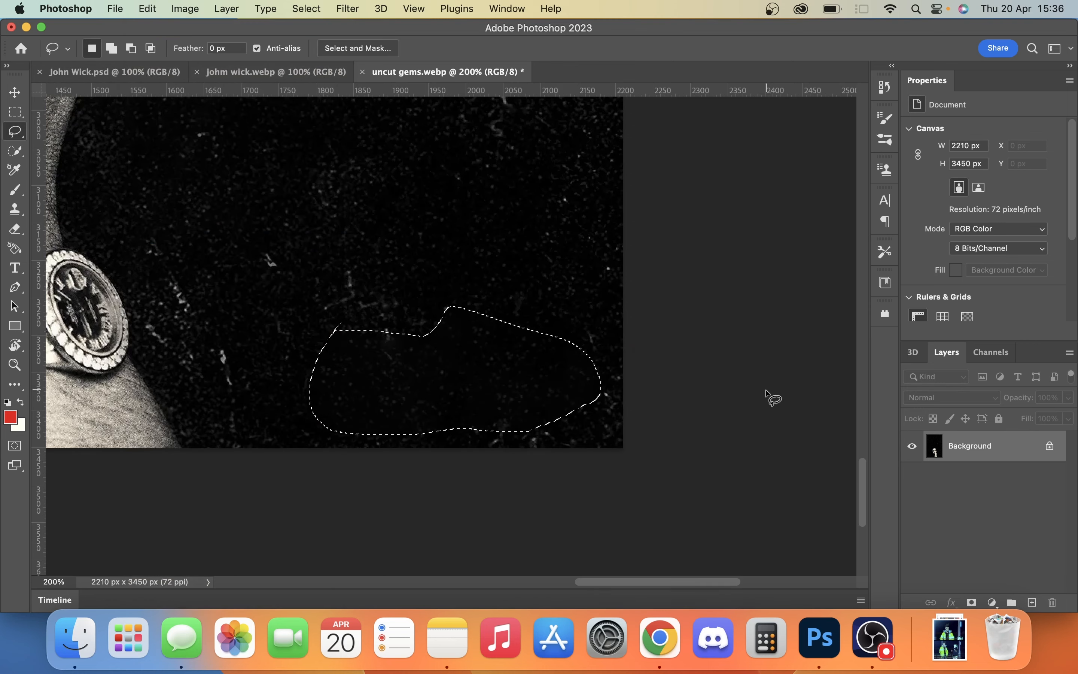
{"action": "key", "text": "super+d"}
{"action": "key", "text": "super+minus"}
{"action": "key", "text": "super+minus"}
{"action": "key", "text": "super+minus"}
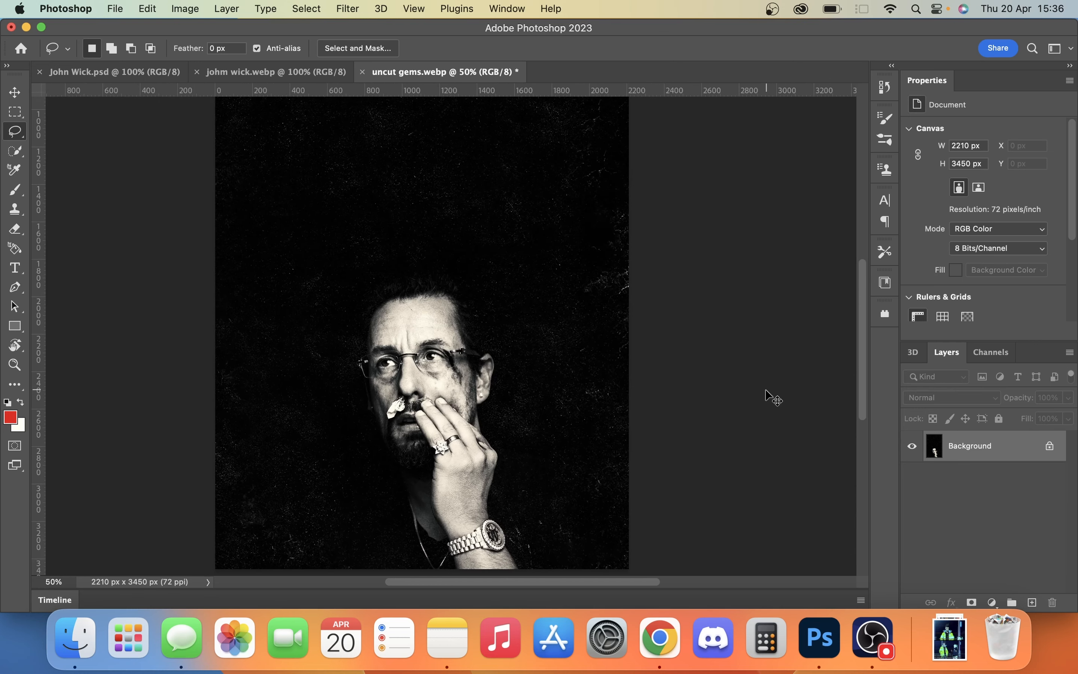
{"action": "key", "text": "super+minus"}
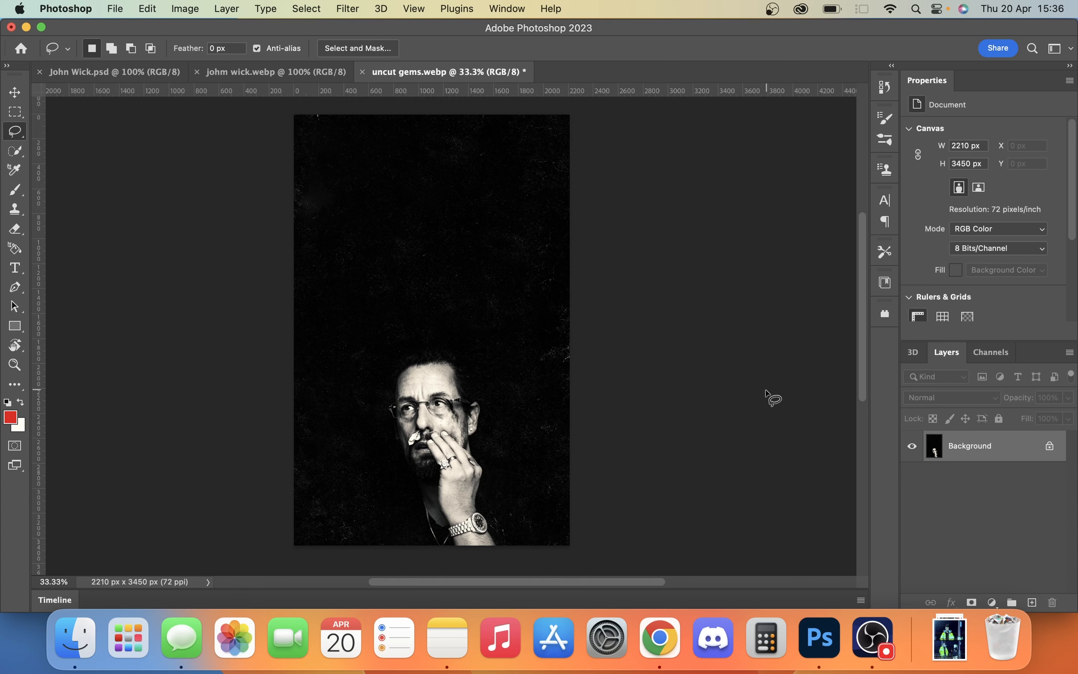
Undo the deselection and the fill over the rating box and A24 logo
{"action": "key", "text": "super+z"}
{"action": "key", "text": "super+z"}
{"action": "key", "text": "super+plus"}
{"action": "key", "text": "super+plus"}
{"action": "key", "text": "super+plus"}
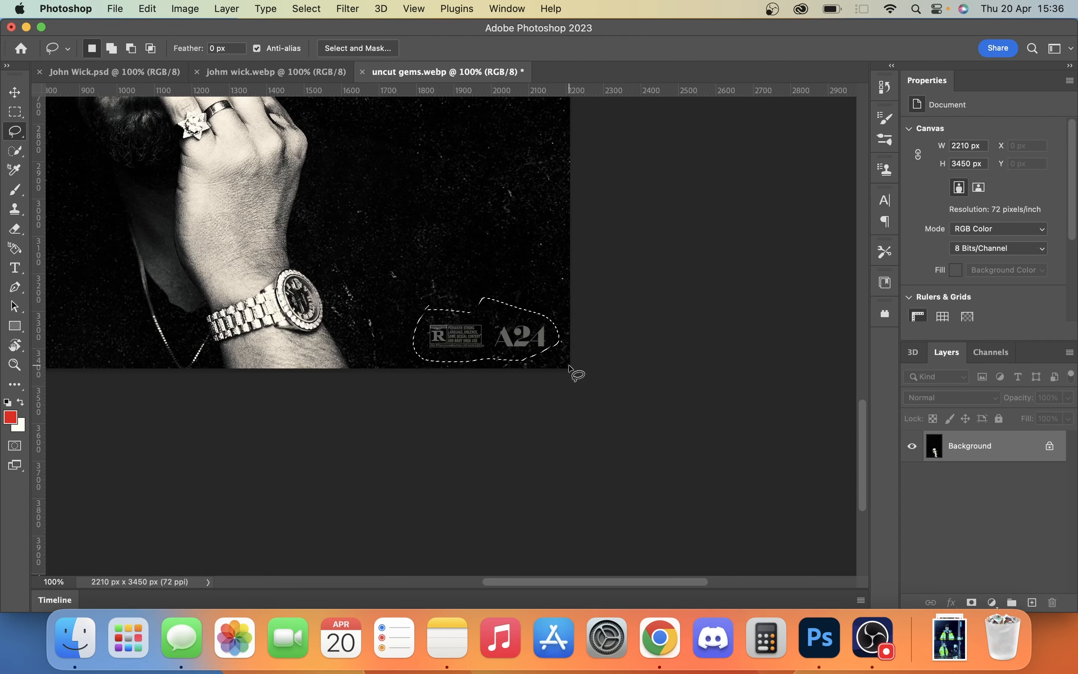
{"action": "key", "text": "super+plus"}
{"action": "key", "text": "super+plus"}
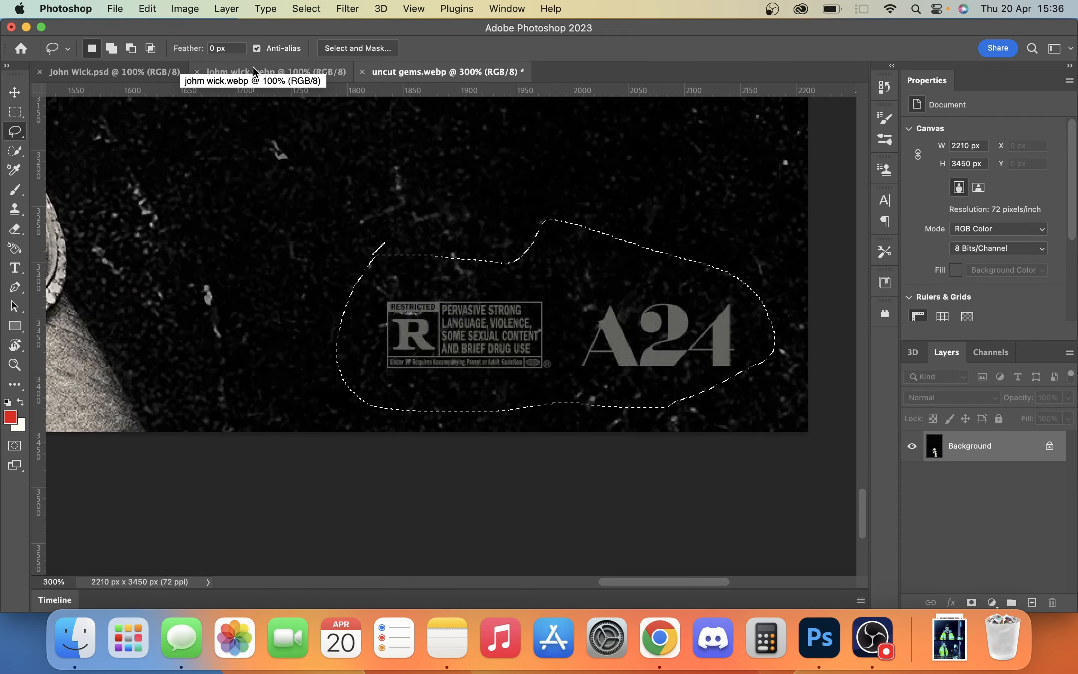
Compare the original johm wick.webp poster with the retouched John Wick.psd, examining the areas cleared of text
{"action": "left_click", "coordinate": [248, 75]}
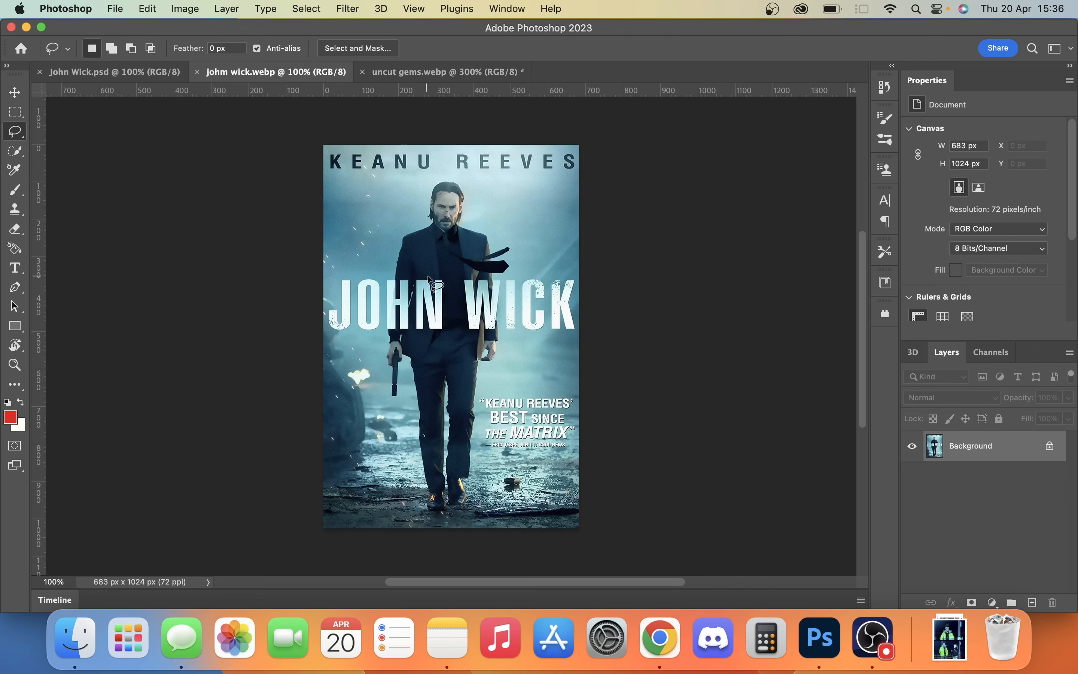
{"action": "left_click", "coordinate": [150, 75]}
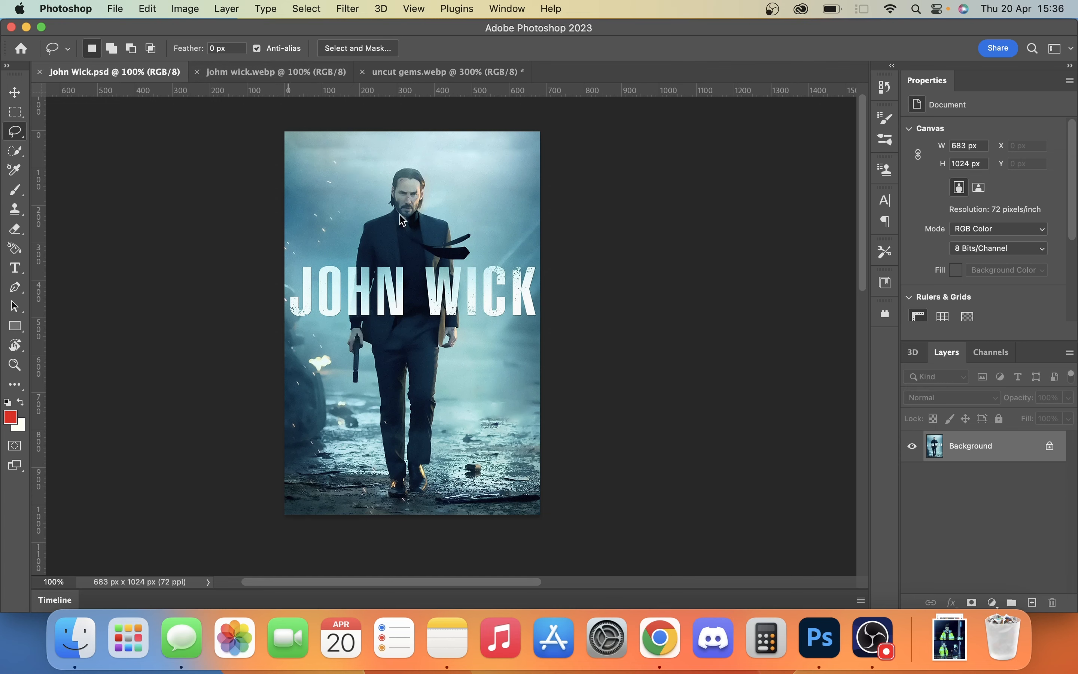
{"action": "key", "text": "super+plus"}
{"action": "key", "text": "super+plus"}
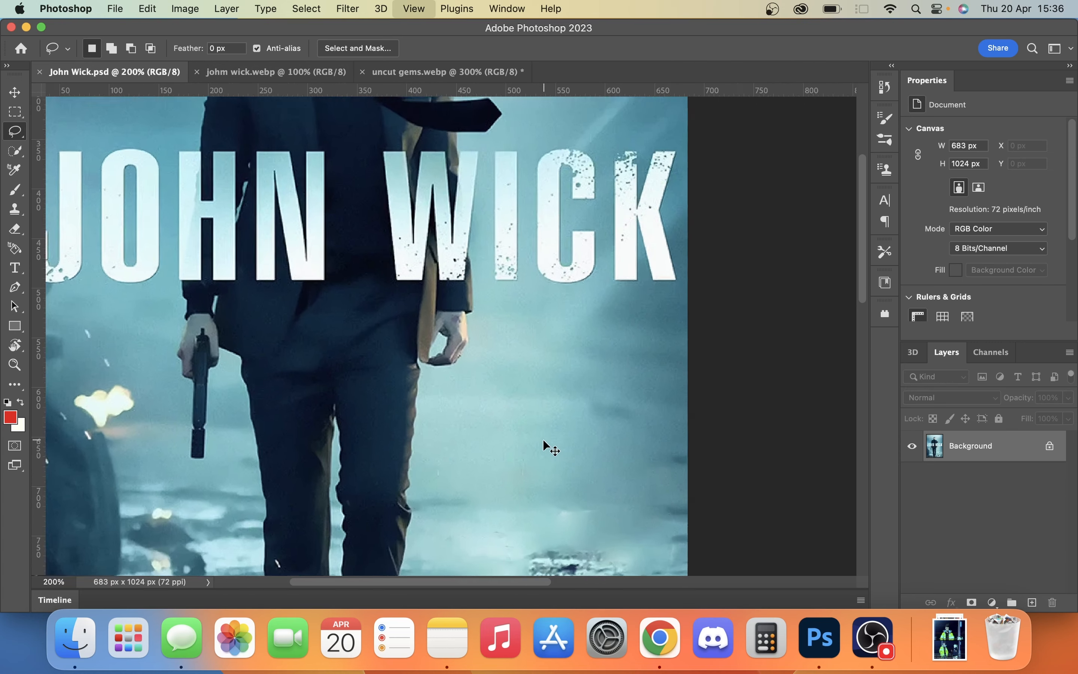
{"action": "scroll", "coordinate": [544, 440], "scroll_direction": "up", "scroll_amount": 5}
{"action": "key", "text": "super+minus"}
{"action": "key", "text": "super+minus"}
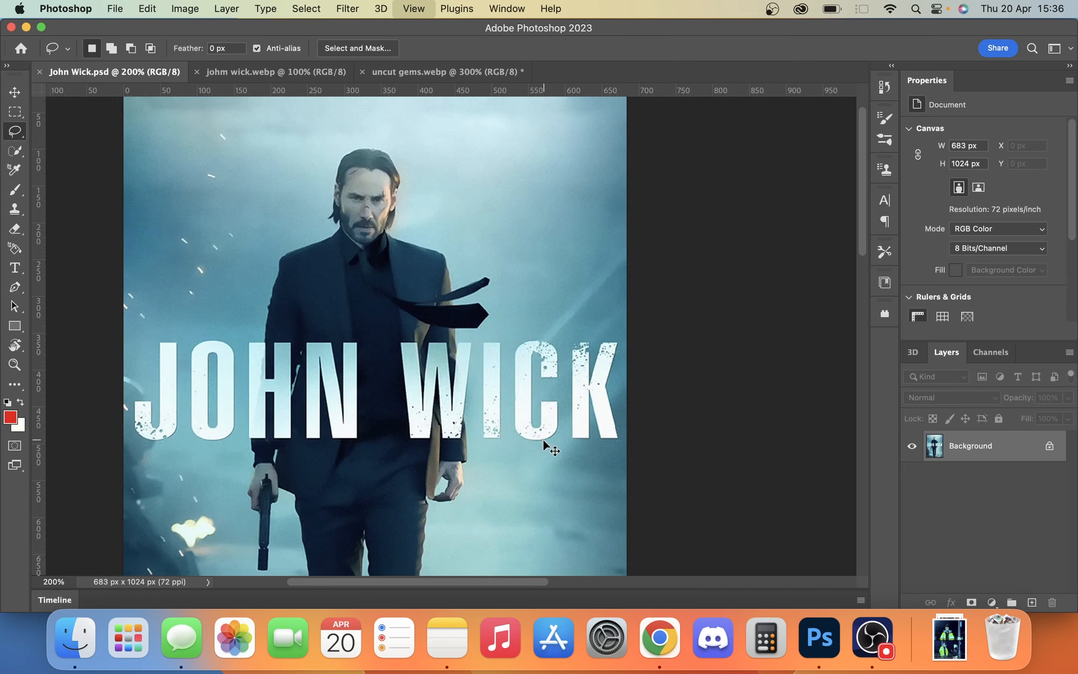
Redo the removal of the rating box and A24 logo in uncut gems.webp
{"action": "left_click", "coordinate": [435, 67]}
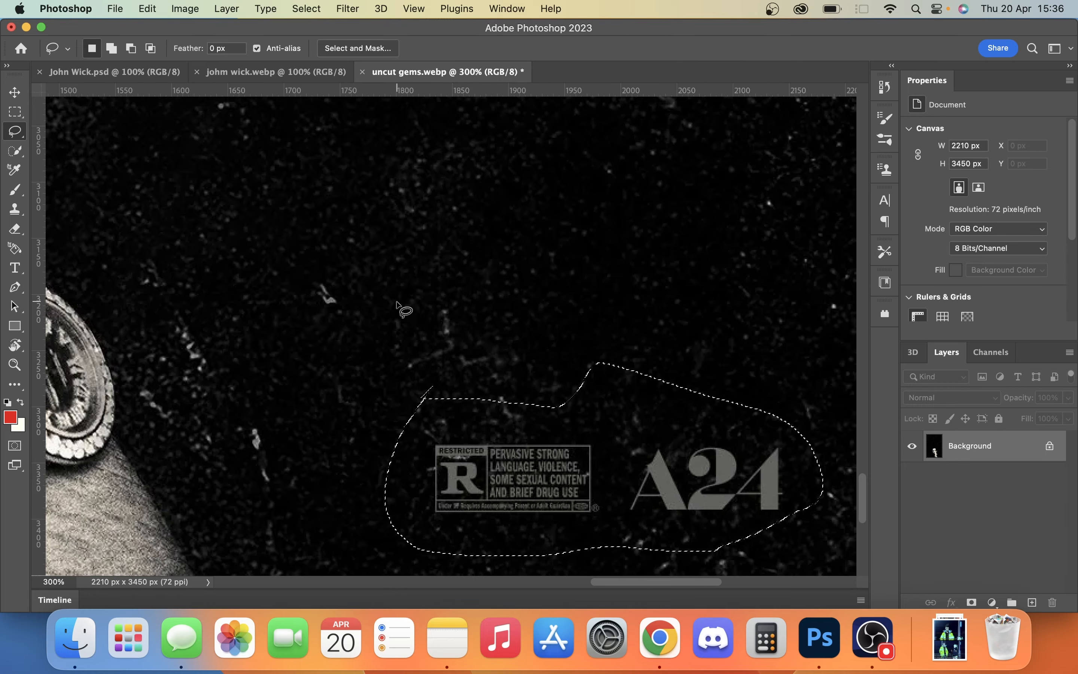
{"action": "key", "text": "super+minus"}
{"action": "key", "text": "super+minus"}
{"action": "key", "text": "super+minus"}
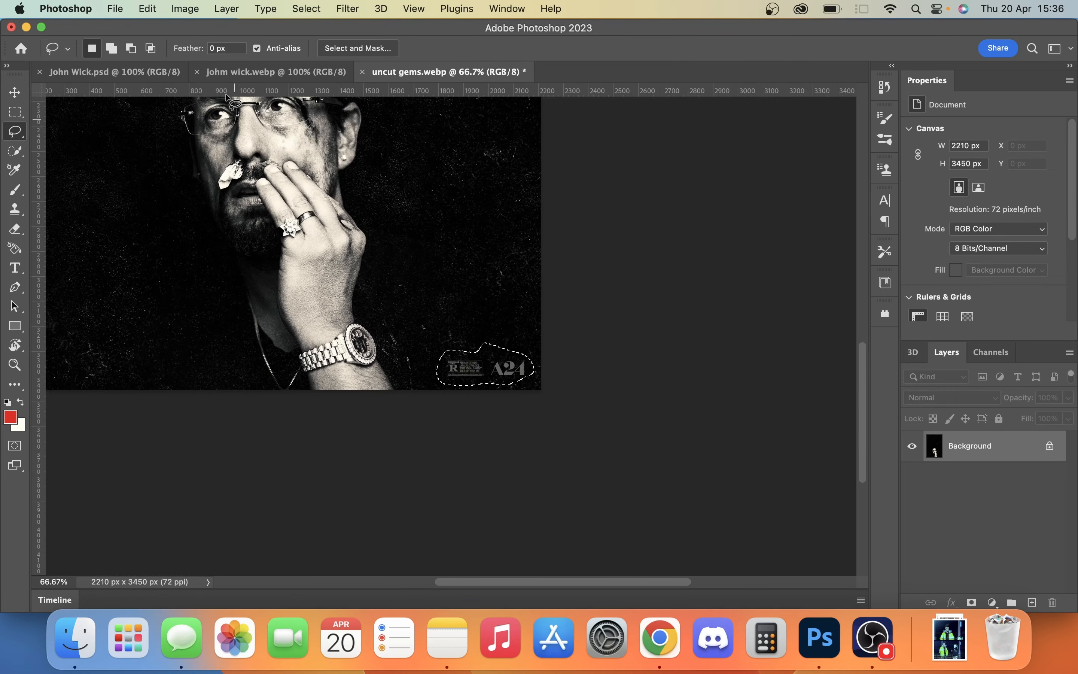
{"action": "left_click", "coordinate": [147, 9]}
{"action": "left_click", "coordinate": [154, 42]}
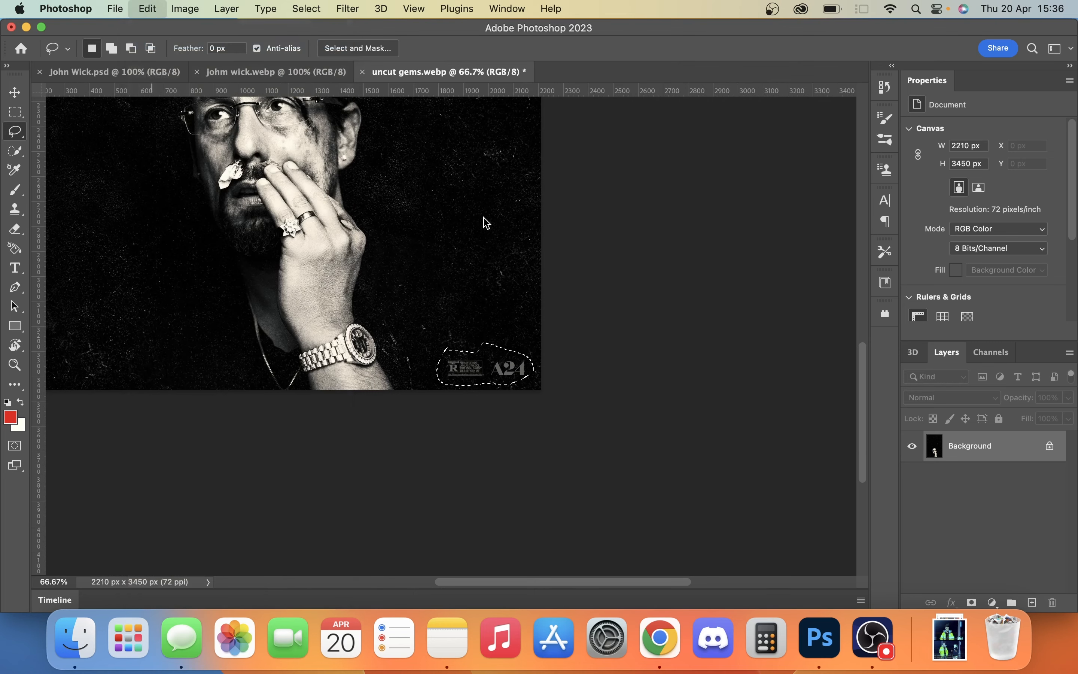
Examine the cleaned Uncut Gems poster from the blank upper background down to its lower-right corner
{"action": "scroll", "coordinate": [535, 255], "scroll_direction": "up", "scroll_amount": 5}
{"action": "scroll", "coordinate": [535, 255], "scroll_direction": "left", "scroll_amount": 4}
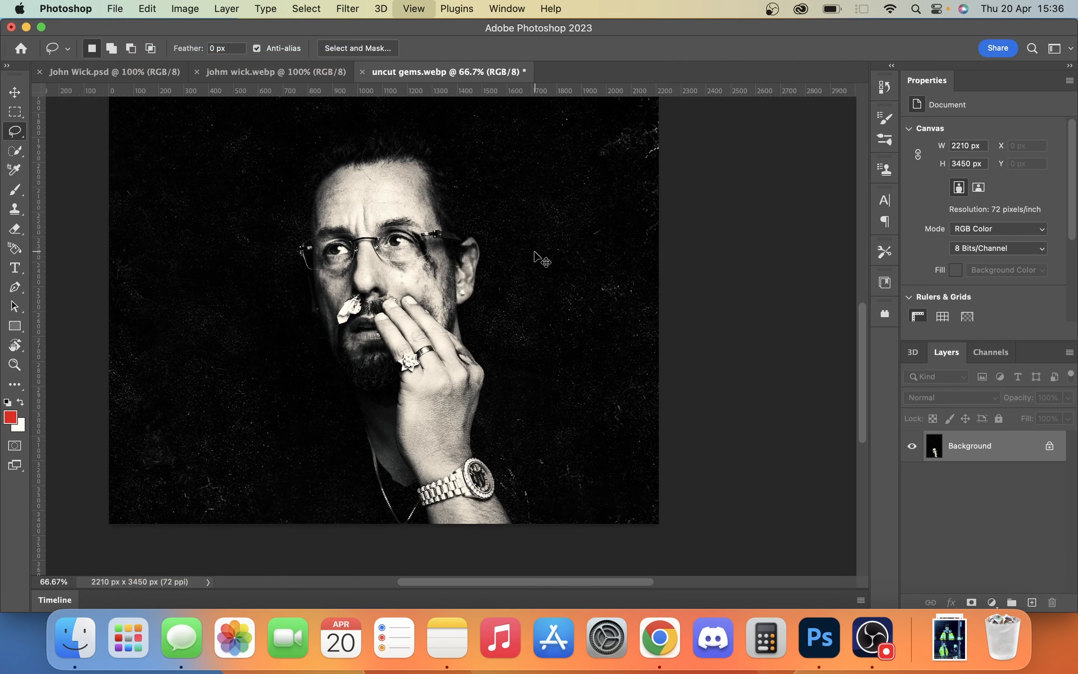
{"action": "key", "text": "super+minus"}
{"action": "scroll", "coordinate": [535, 255], "scroll_direction": "up", "scroll_amount": 6}
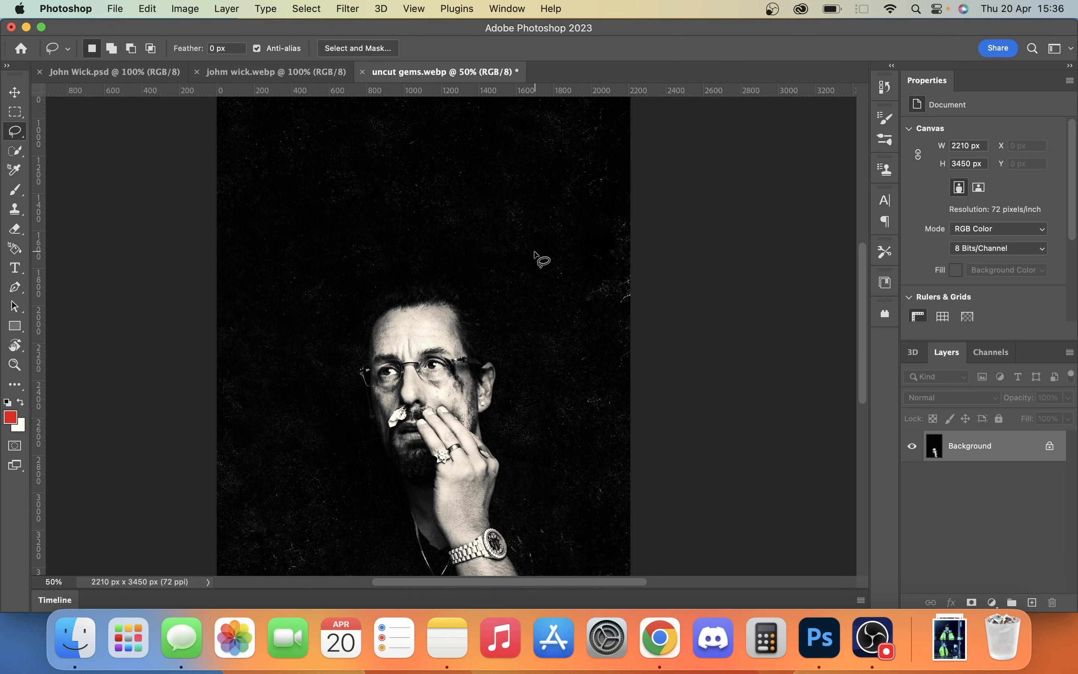
{"action": "scroll", "coordinate": [535, 255], "scroll_direction": "up", "scroll_amount": 6}
{"action": "scroll", "coordinate": [535, 255], "scroll_direction": "right", "scroll_amount": 2}
{"action": "scroll", "coordinate": [535, 255], "scroll_direction": "down", "scroll_amount": 4}
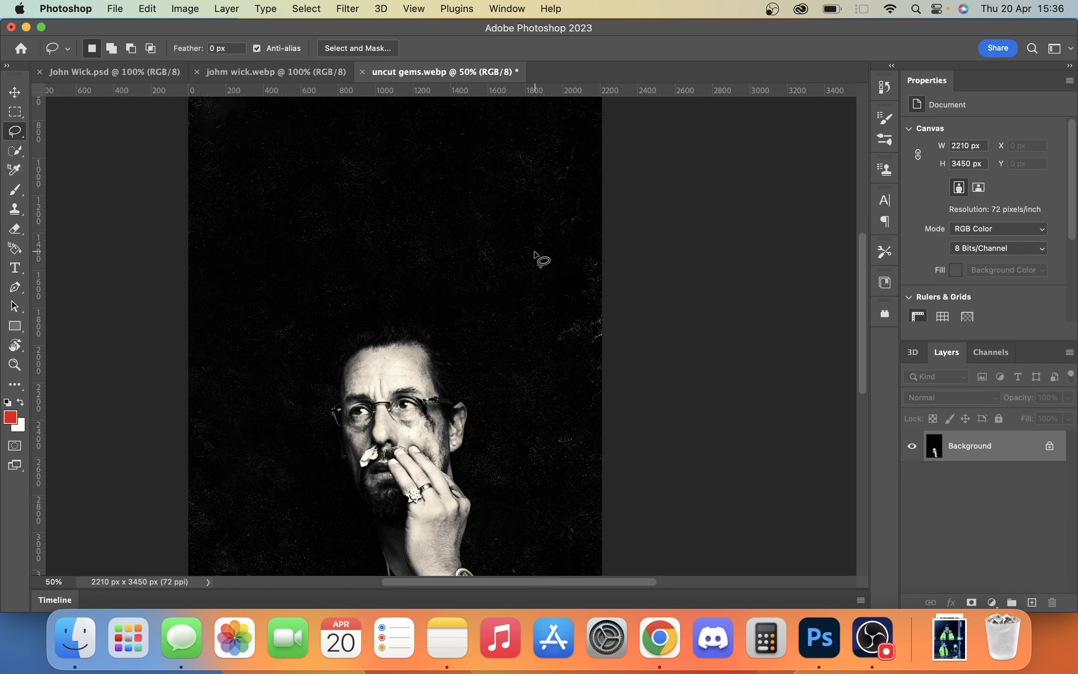
{"action": "scroll", "coordinate": [535, 255], "scroll_direction": "down", "scroll_amount": 4}
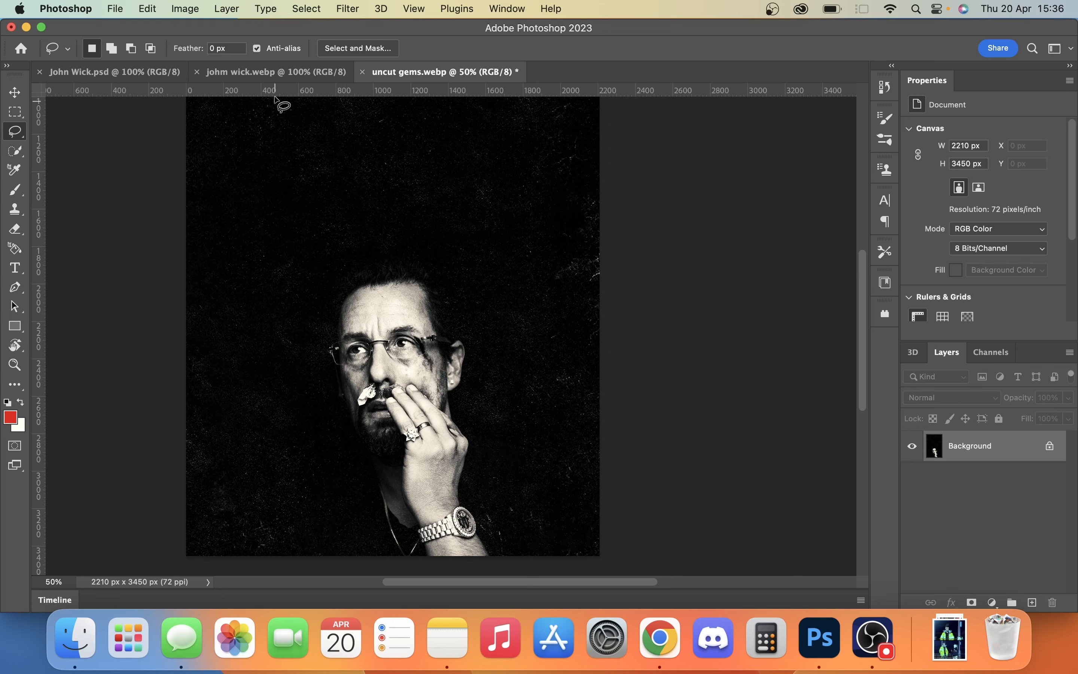
Compare johm wick.webp with the retouched John Wick.psd once more, and return to the original poster
{"action": "left_click", "coordinate": [275, 73]}
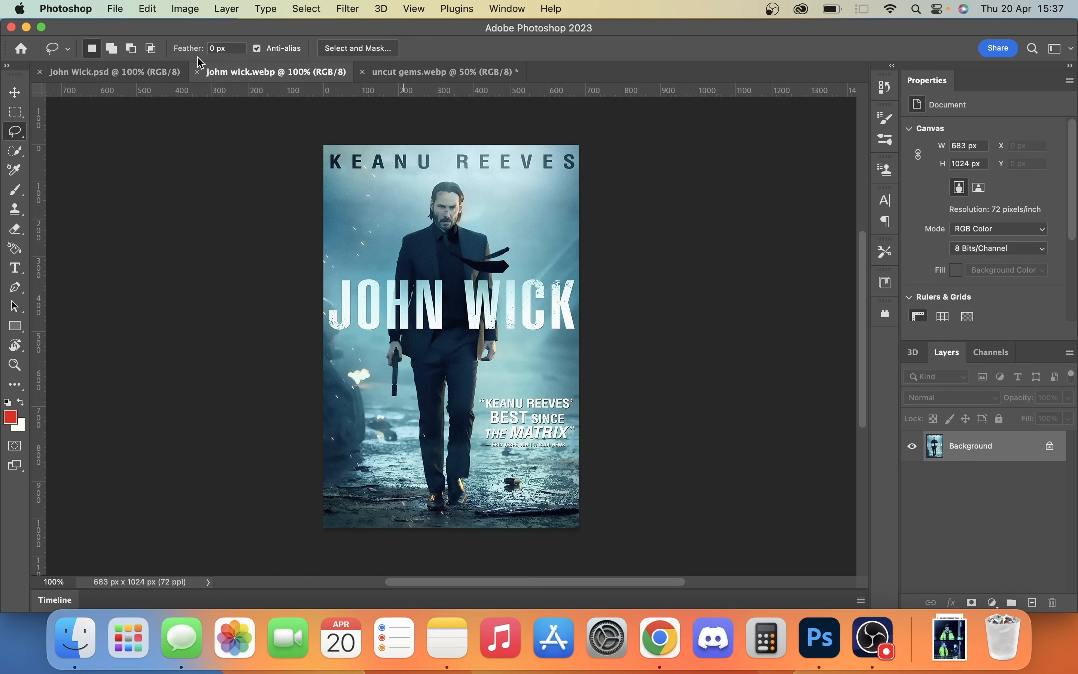
{"action": "left_click", "coordinate": [157, 74]}
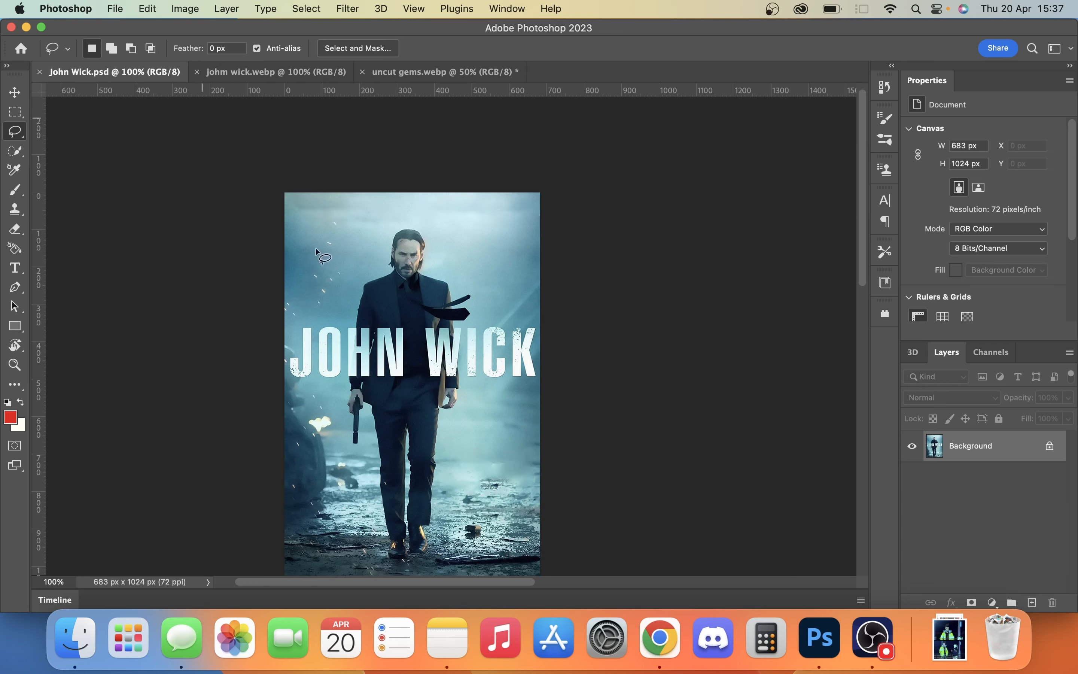
{"action": "left_click", "coordinate": [283, 73]}
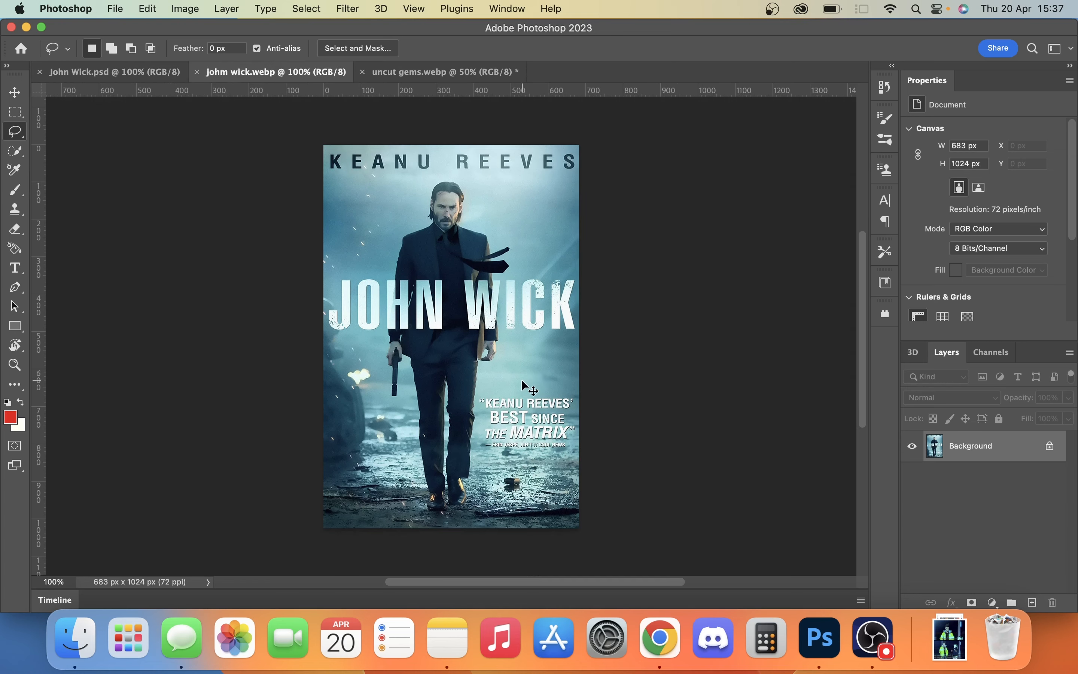
Try to remove the whole review quote beside the legs in johm wick.webp with a lasso selection and a Content-Aware fill, and undo it
{"action": "key", "text": "super+equal"}
{"action": "key", "text": "super+equal"}
{"action": "scroll", "coordinate": [522, 380], "scroll_direction": "up", "scroll_amount": 10}
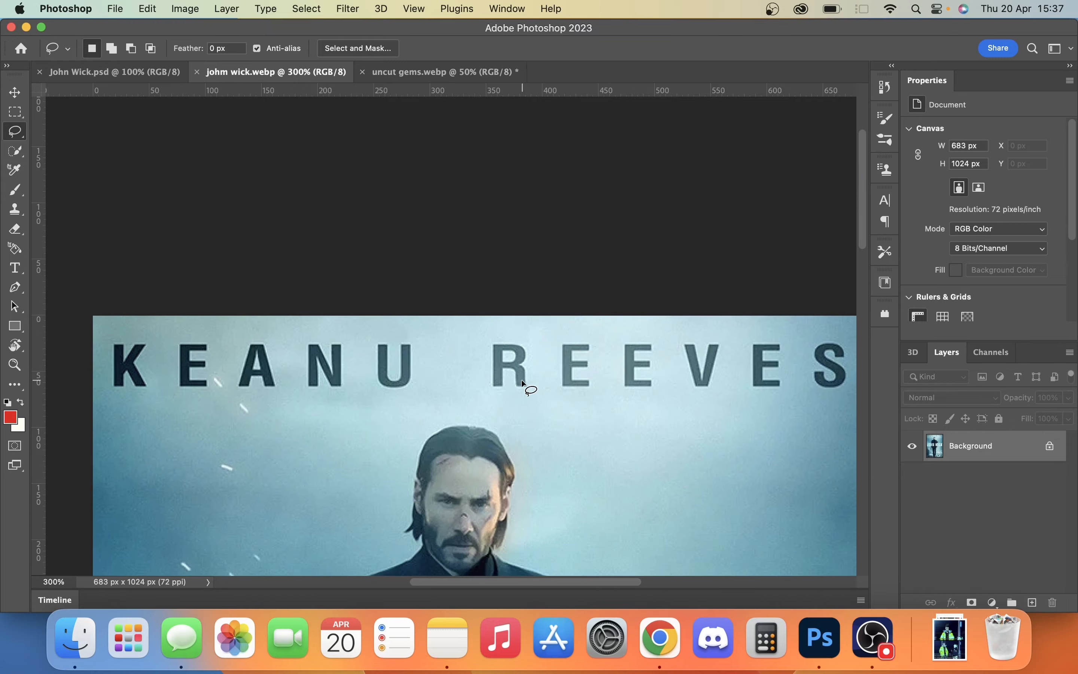
{"action": "scroll", "coordinate": [521, 380], "scroll_direction": "down", "scroll_amount": 15}
{"action": "scroll", "coordinate": [521, 380], "scroll_direction": "right", "scroll_amount": 8}
{"action": "scroll", "coordinate": [522, 381], "scroll_direction": "down", "scroll_amount": 3}
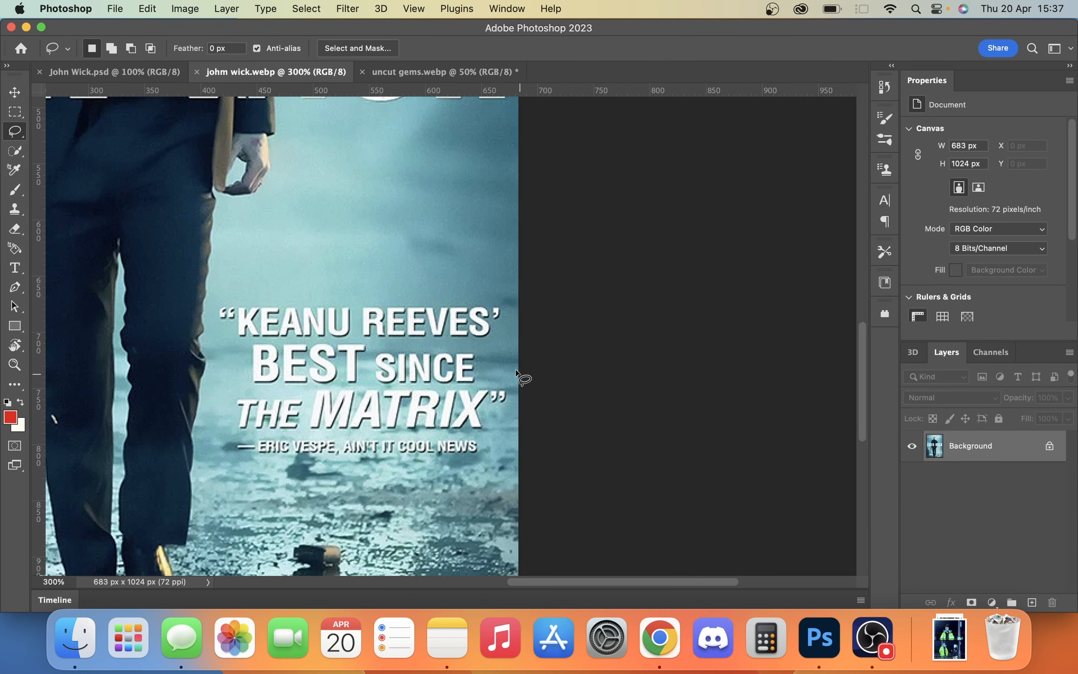
{"action": "left_click_drag", "start_coordinate": [379, 274], "coordinate": [227, 285]}
{"action": "mouse_move", "coordinate": [220, 453]}
{"action": "left_mouse_down"}
{"action": "mouse_move", "coordinate": [393, 472]}
{"action": "mouse_move", "coordinate": [522, 462]}
{"action": "mouse_move", "coordinate": [507, 411]}
{"action": "left_mouse_up"}
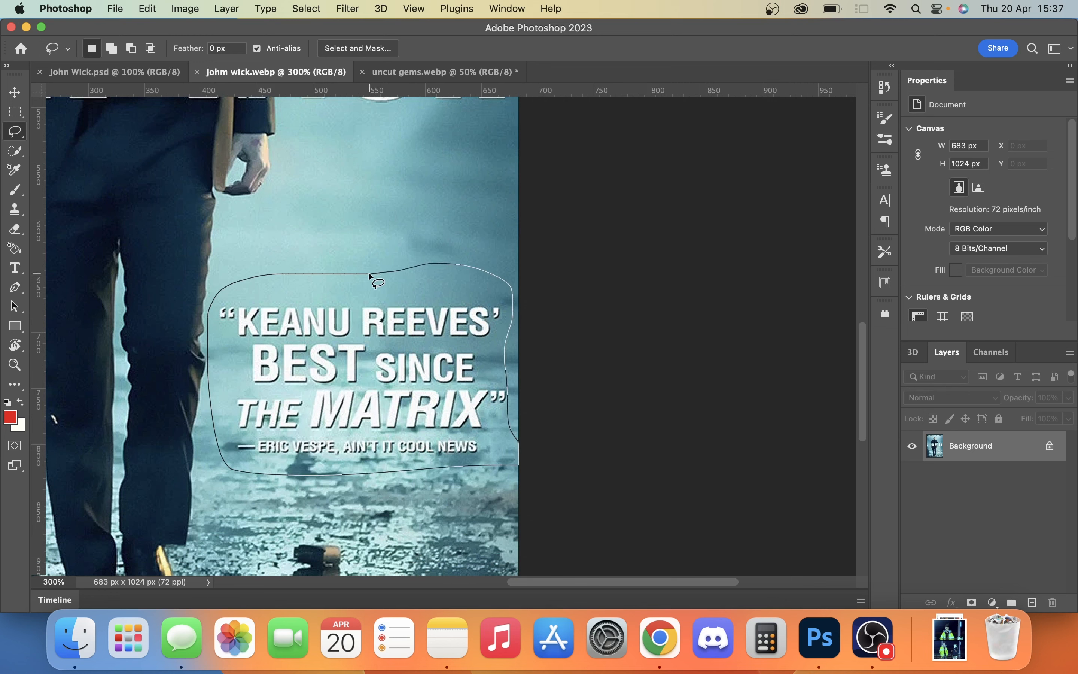
{"action": "left_click_drag", "start_coordinate": [369, 274], "coordinate": [370, 274]}
{"action": "left_click", "coordinate": [158, 7]}
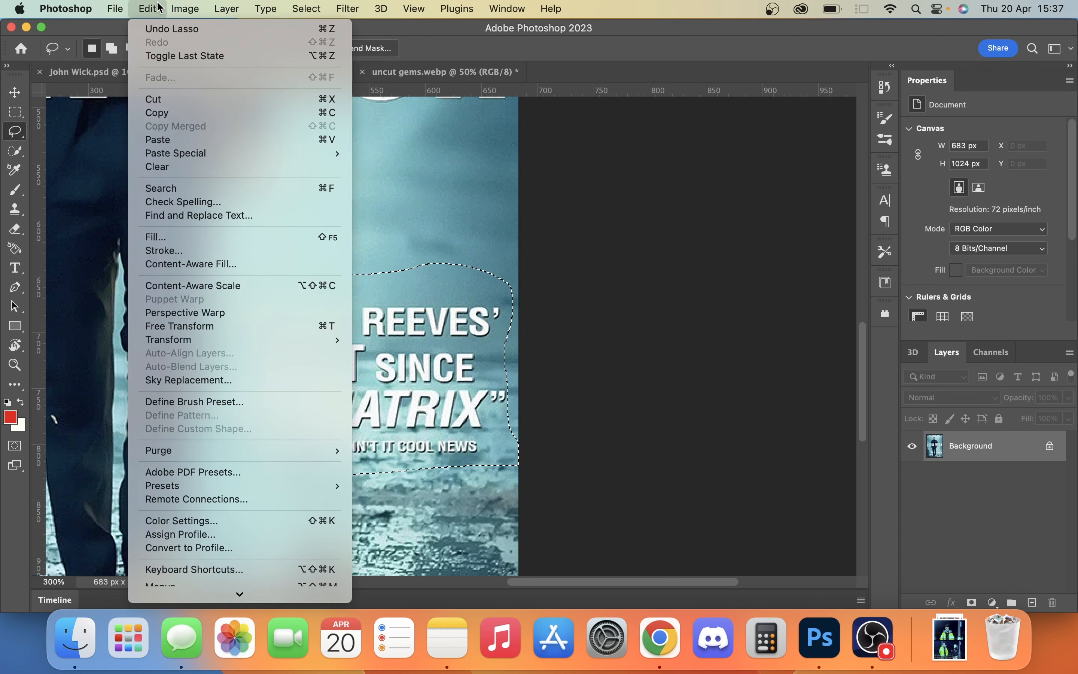
{"action": "left_click", "coordinate": [192, 237]}
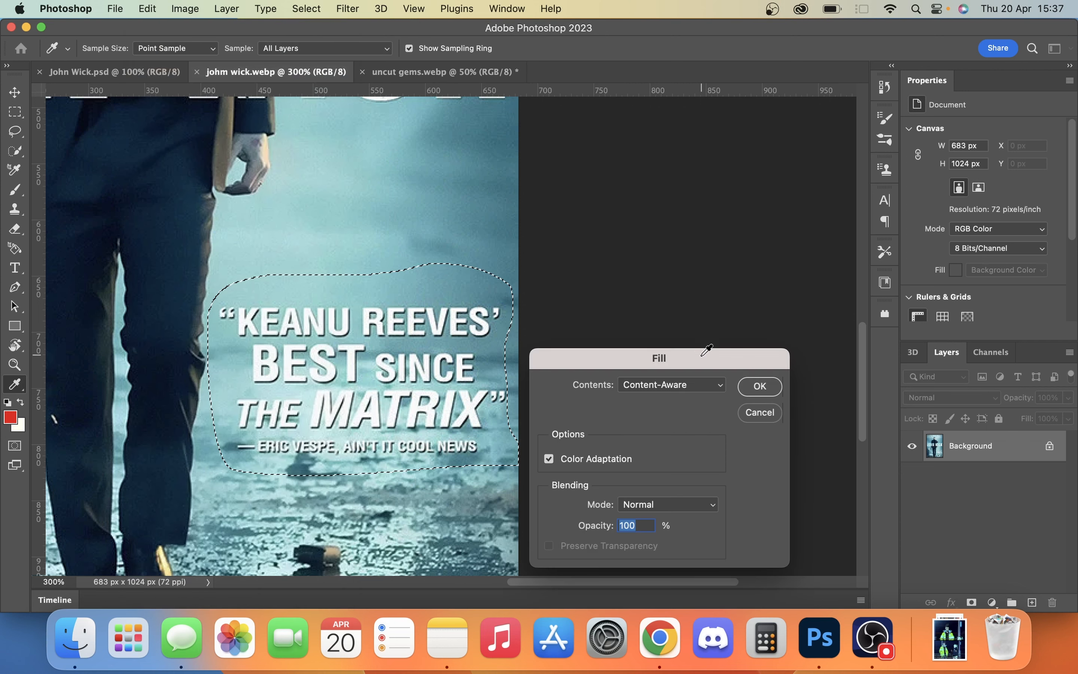
{"action": "left_click", "coordinate": [761, 386]}
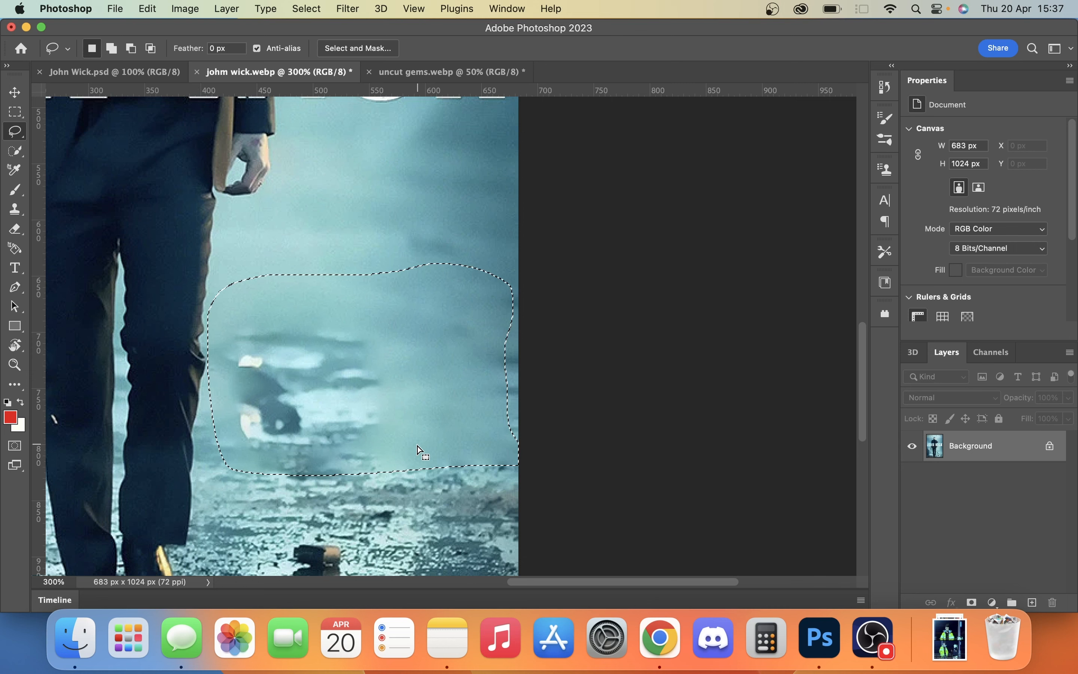
{"action": "key", "text": "super+z"}
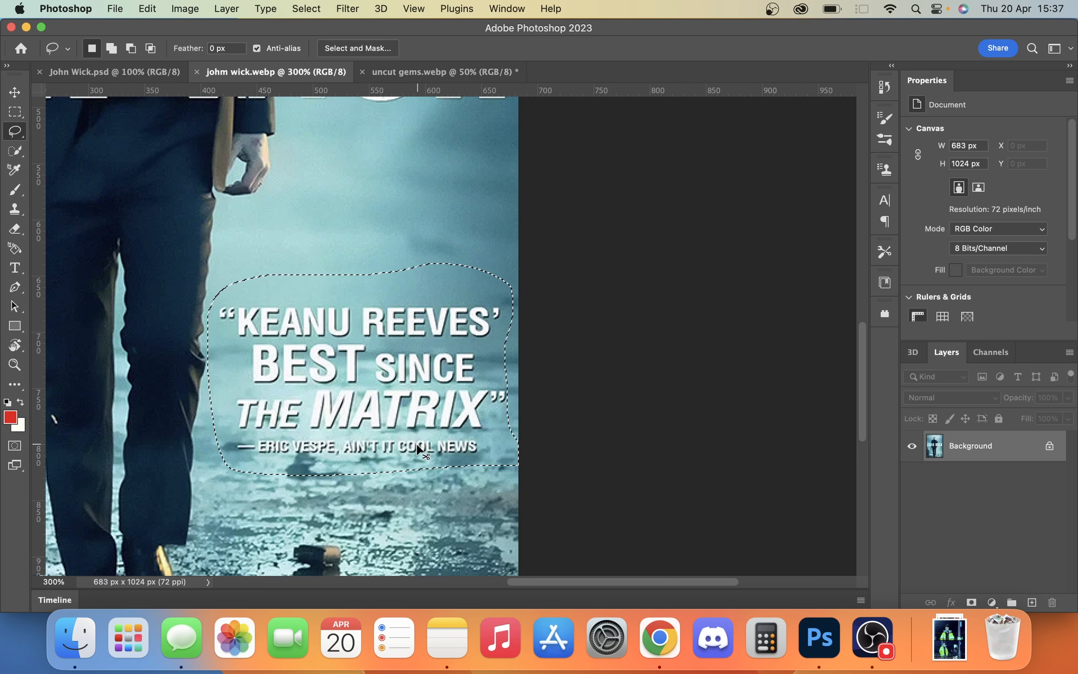
{"action": "key", "text": "super+z"}
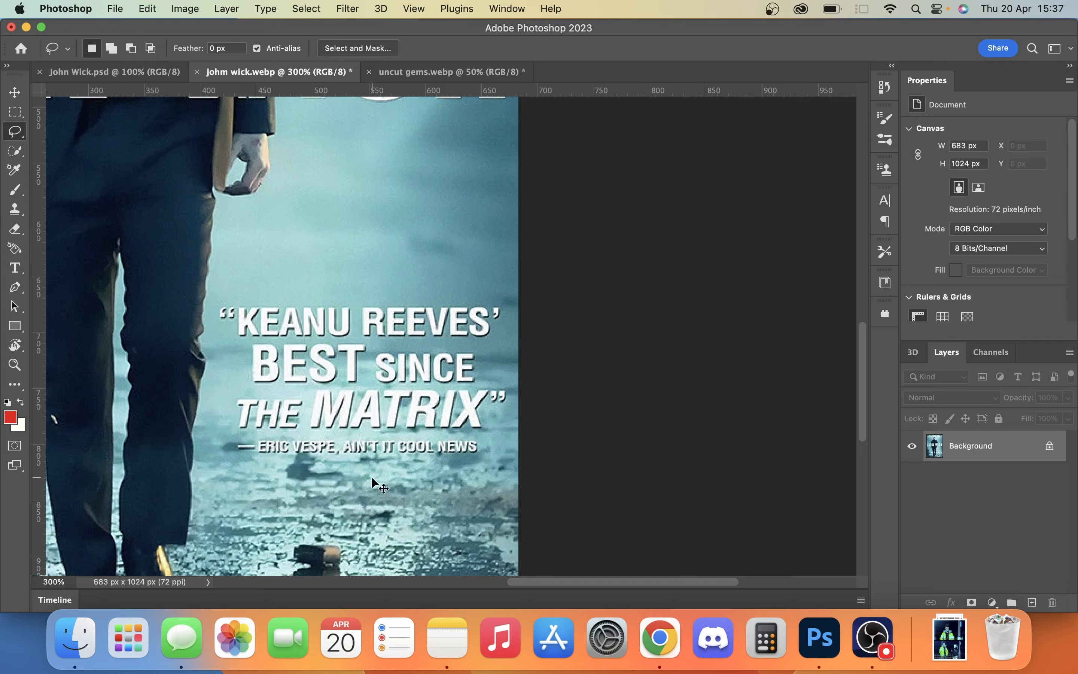
Lasso the opening quotation marks before KEANU in the review quote and fill the selection with Content-Aware contents at 100% opacity
{"action": "key", "text": "super+equal"}
{"action": "key", "text": "super+equal"}
{"action": "key", "text": "super+equal"}
{"action": "key", "text": "super+equal"}
{"action": "key", "text": "super+equal"}
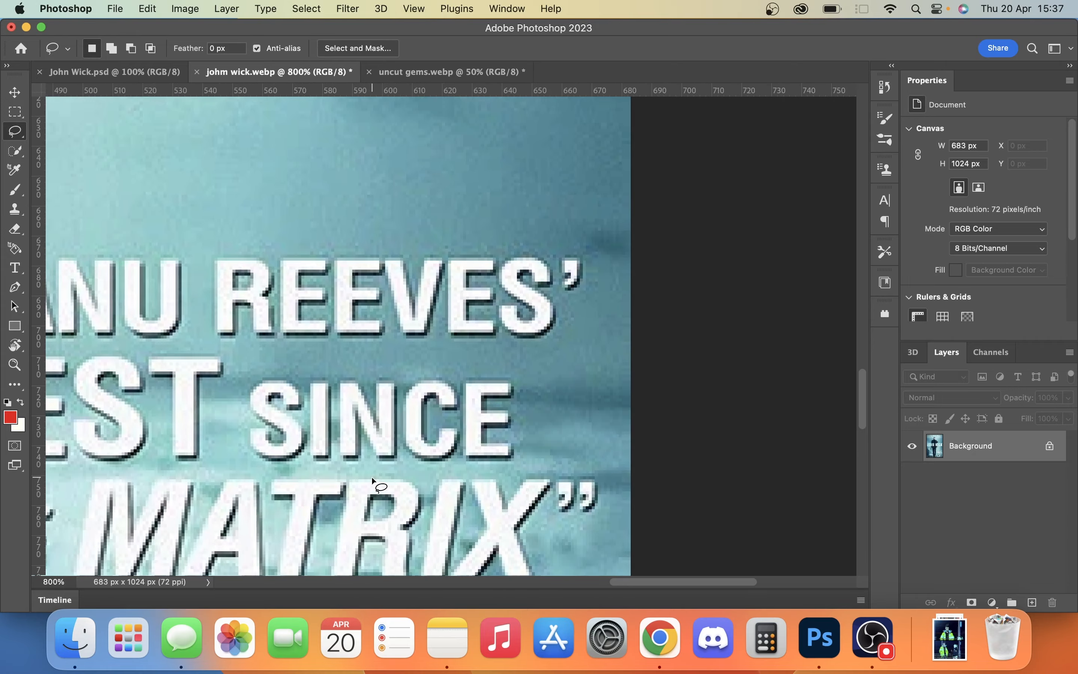
{"action": "scroll", "coordinate": [371, 477], "scroll_direction": "left", "scroll_amount": 8}
{"action": "key", "text": "super+equal"}
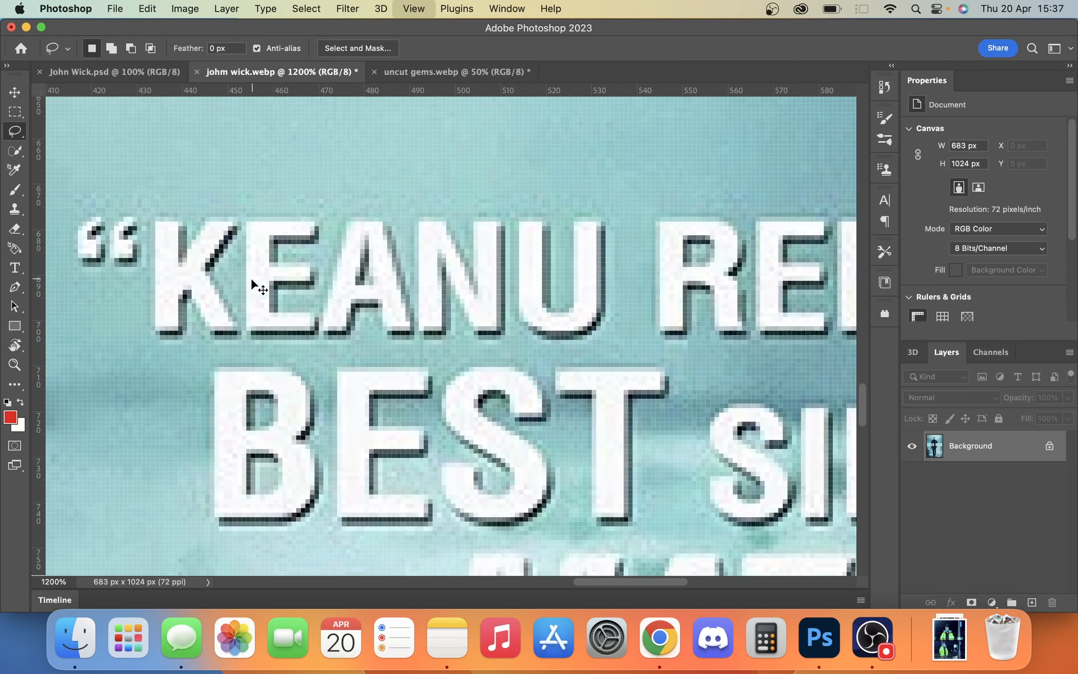
{"action": "key", "text": "super+equal"}
{"action": "key", "text": "super+equal"}
{"action": "key", "text": "super+equal"}
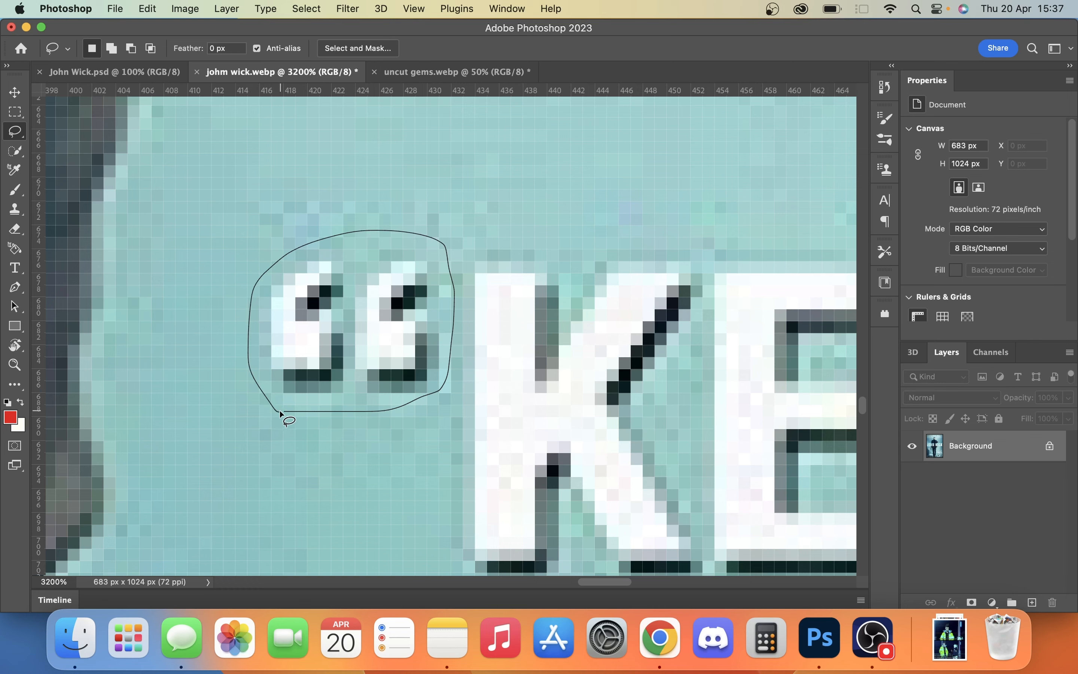
{"action": "left_click_drag", "start_coordinate": [289, 409], "coordinate": [290, 411]}
{"action": "left_click", "coordinate": [148, 8]}
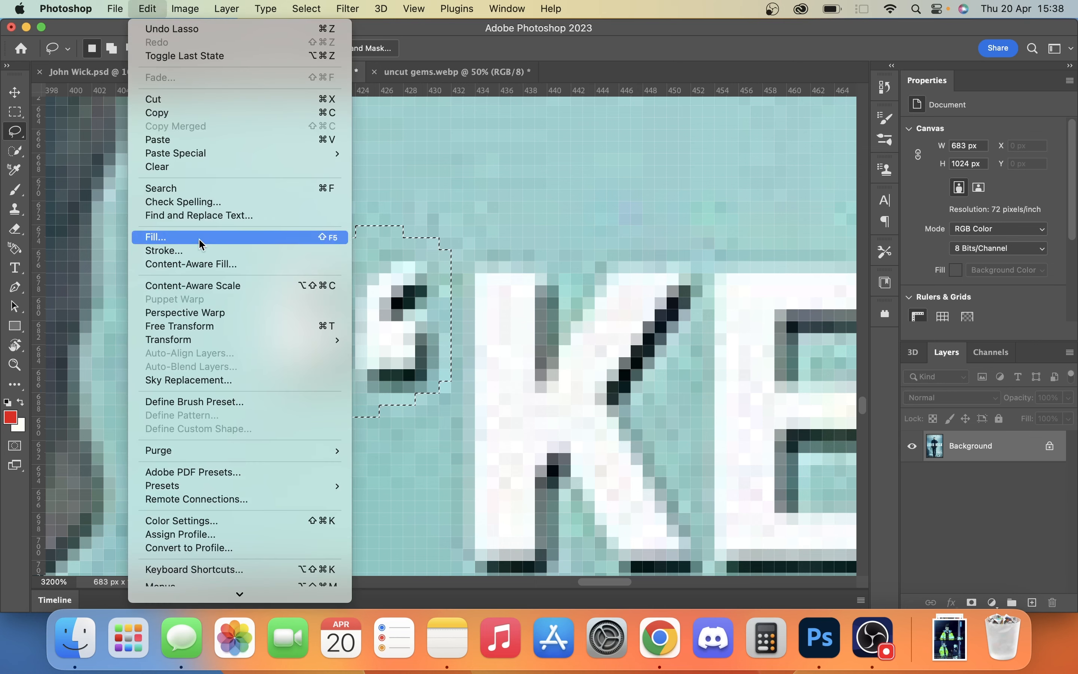
{"action": "left_click", "coordinate": [200, 238]}
{"action": "left_click", "coordinate": [759, 384]}
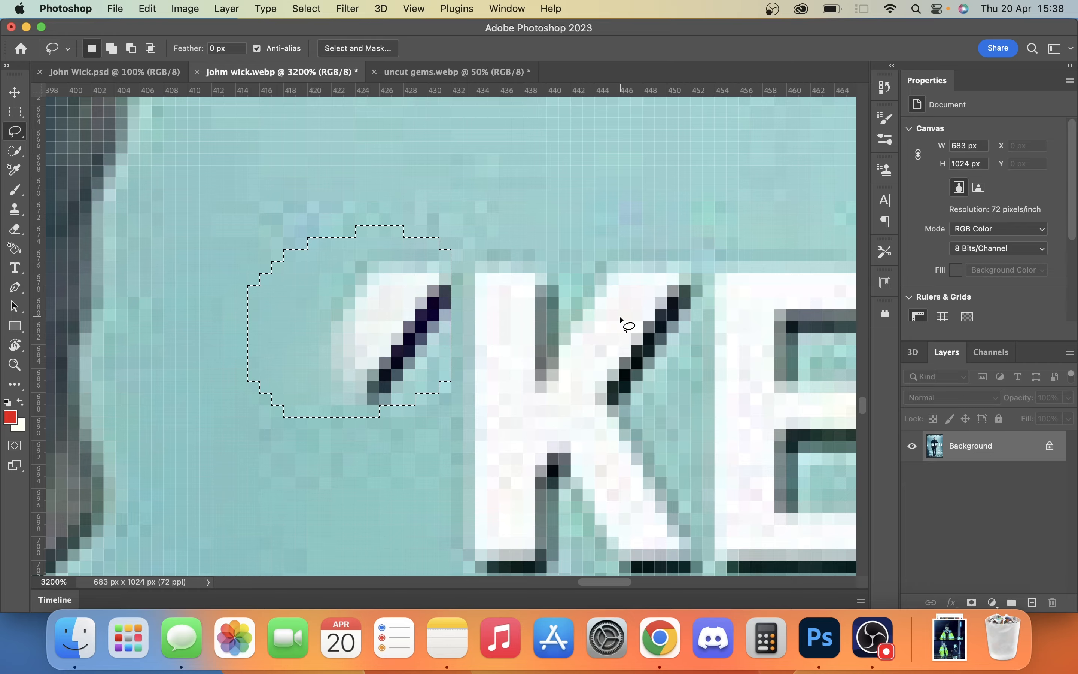
Try to remove the dash and the critic's full name from the quote's credit line with a lasso and Content-Aware fill, and undo the fill
{"action": "key", "text": "super+minus"}
{"action": "key", "text": "super+minus"}
{"action": "key", "text": "super+minus"}
{"action": "key", "text": "super+minus"}
{"action": "key", "text": "super+minus"}
{"action": "key", "text": "super+minus"}
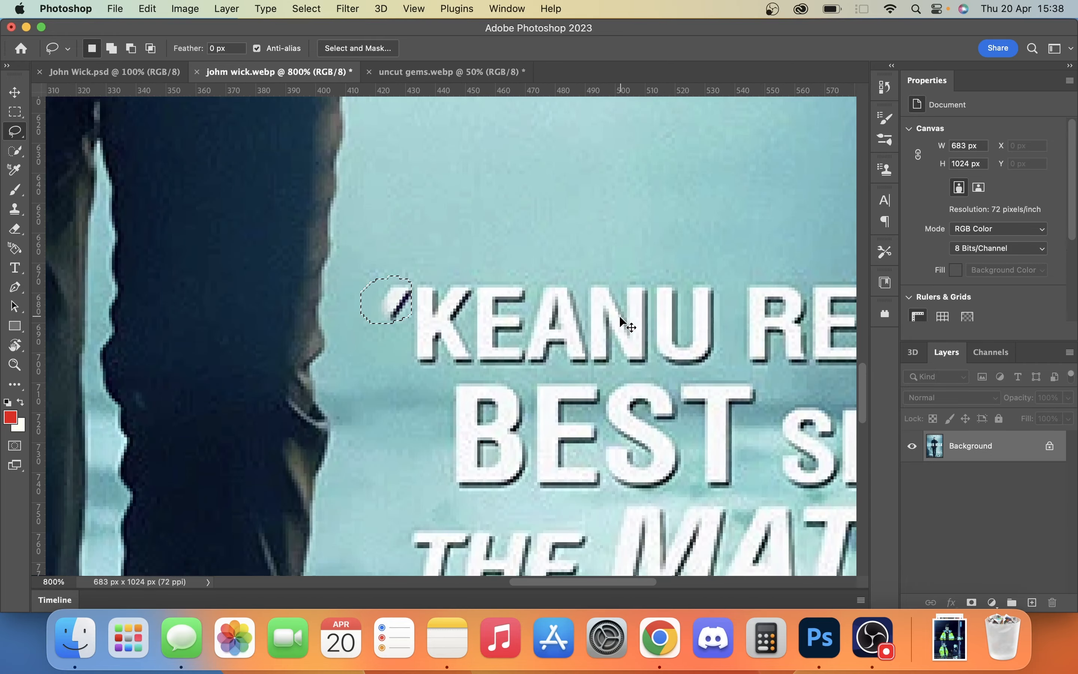
{"action": "scroll", "coordinate": [621, 317], "scroll_direction": "right", "scroll_amount": 3}
{"action": "scroll", "coordinate": [621, 317], "scroll_direction": "down", "scroll_amount": 2}
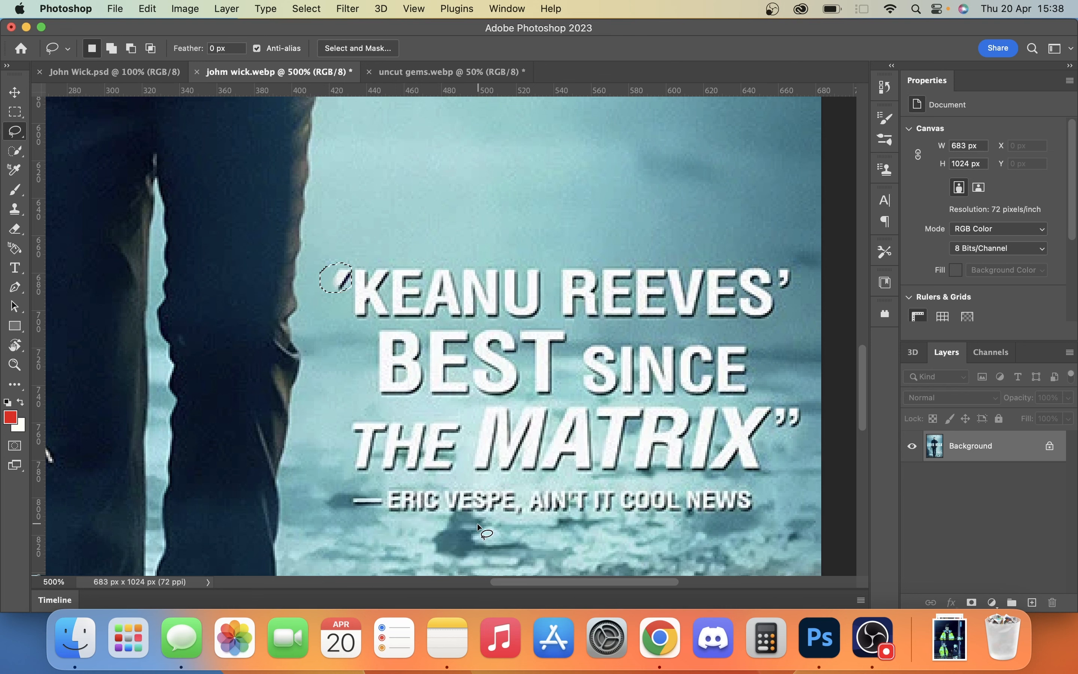
{"action": "left_click_drag", "start_coordinate": [340, 486], "coordinate": [382, 479]}
{"action": "key", "text": "Return"}
{"action": "left_click_drag", "start_coordinate": [332, 481], "coordinate": [430, 481]}
{"action": "left_click_drag", "start_coordinate": [337, 488], "coordinate": [335, 485]}
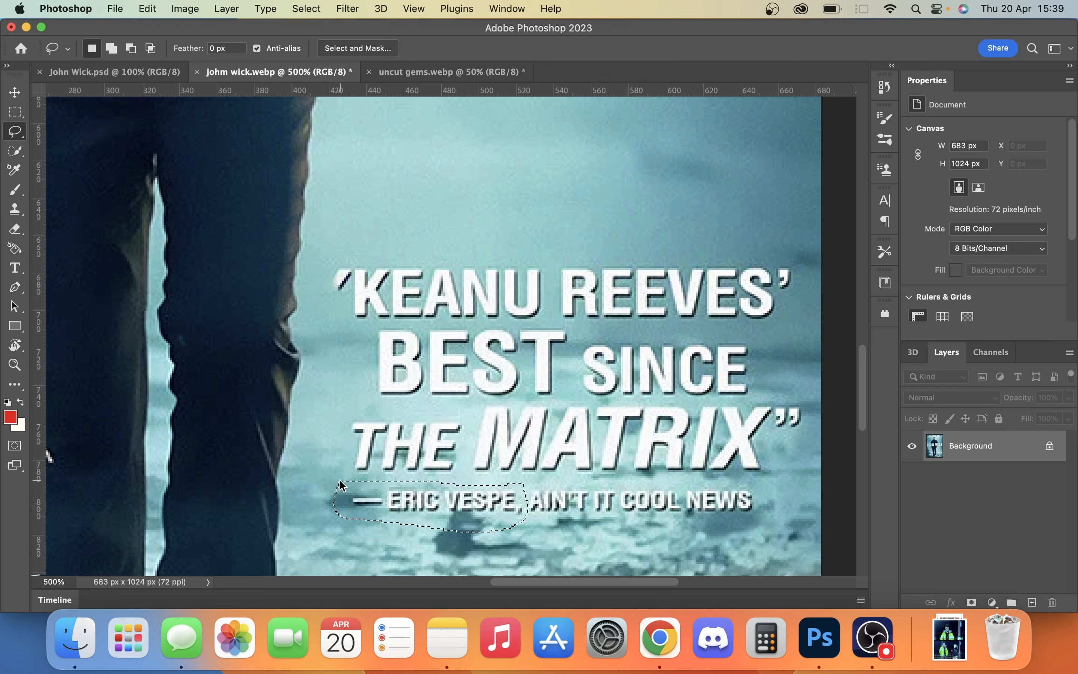
{"action": "left_click", "coordinate": [147, 9]}
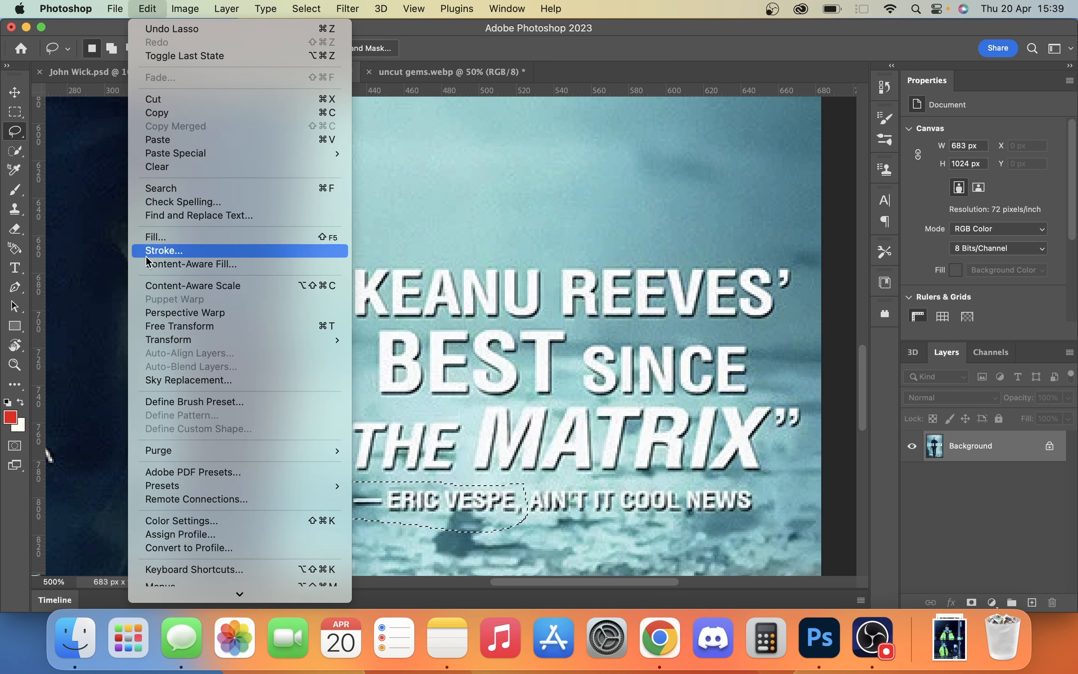
{"action": "left_click", "coordinate": [148, 240]}
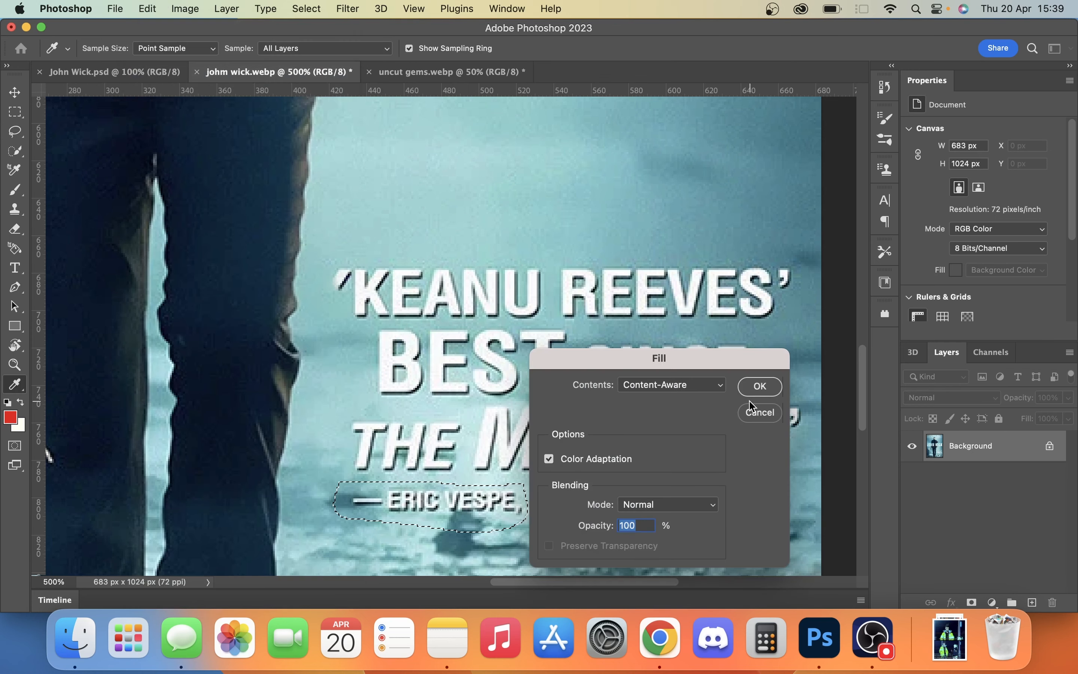
{"action": "left_click", "coordinate": [759, 388]}
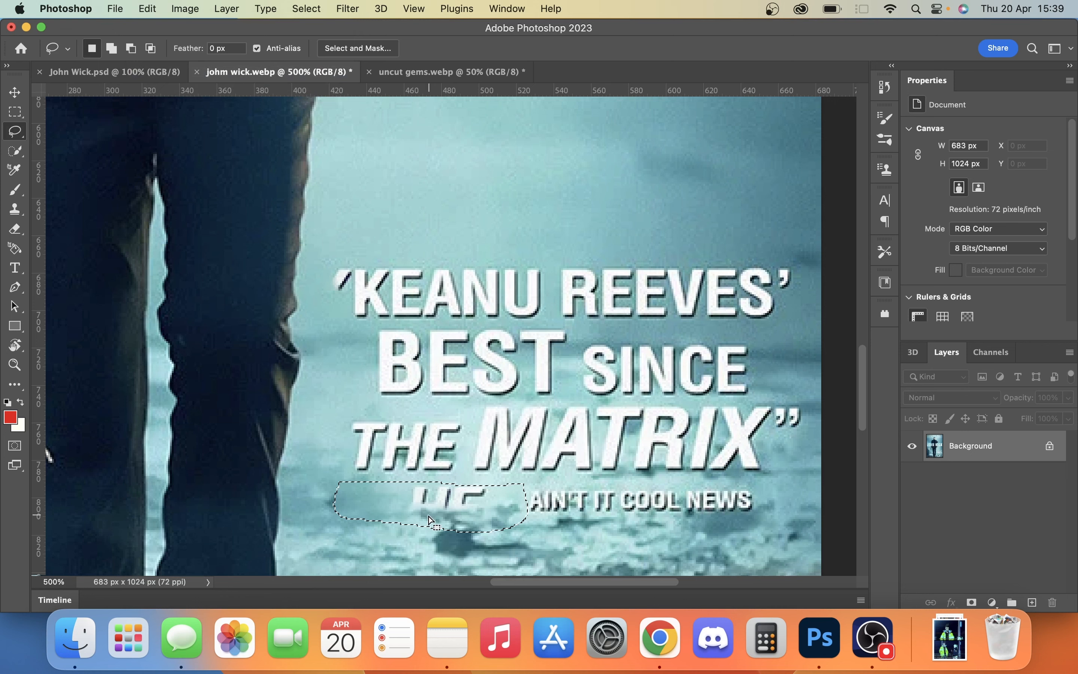
{"action": "key", "text": "super+z"}
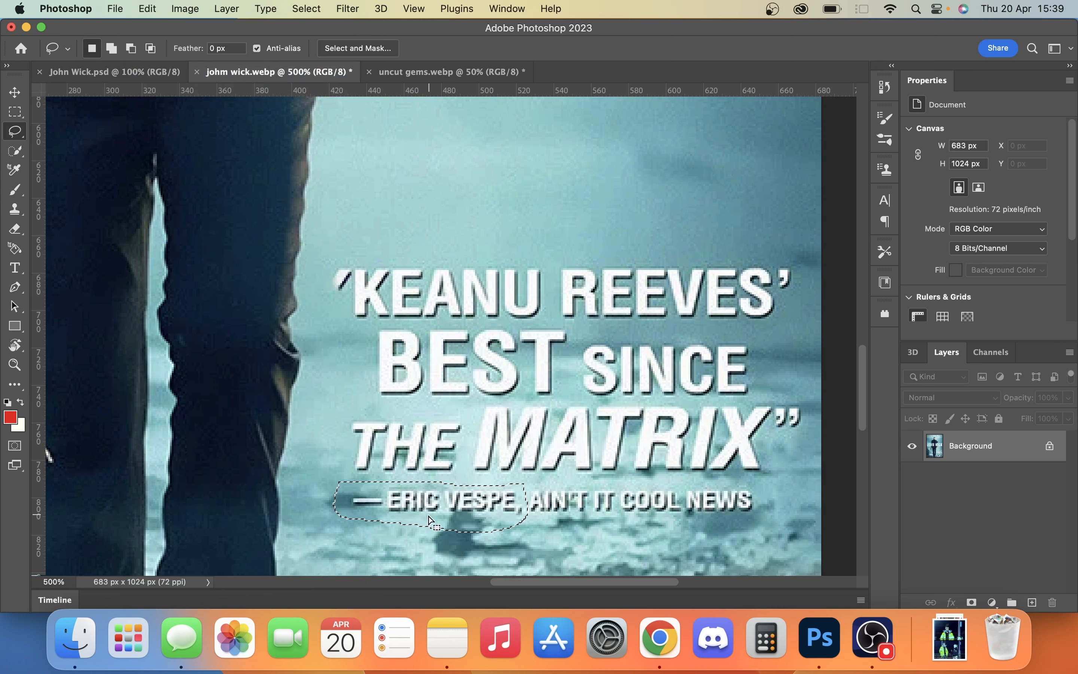
Lasso only the dash and the critic's first name in the credit line and remove them with a Content-Aware fill
{"action": "left_click", "coordinate": [408, 544]}
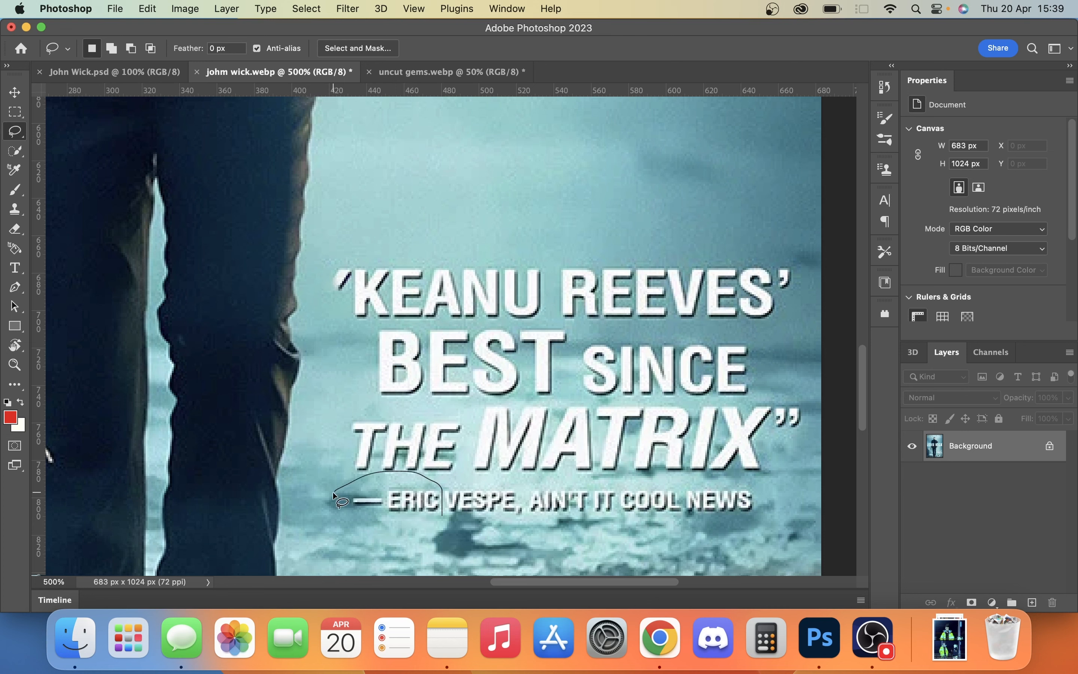
{"action": "left_click_drag", "start_coordinate": [471, 530], "coordinate": [471, 528]}
{"action": "left_click_drag", "start_coordinate": [440, 517], "coordinate": [442, 516]}
{"action": "left_click", "coordinate": [163, 5]}
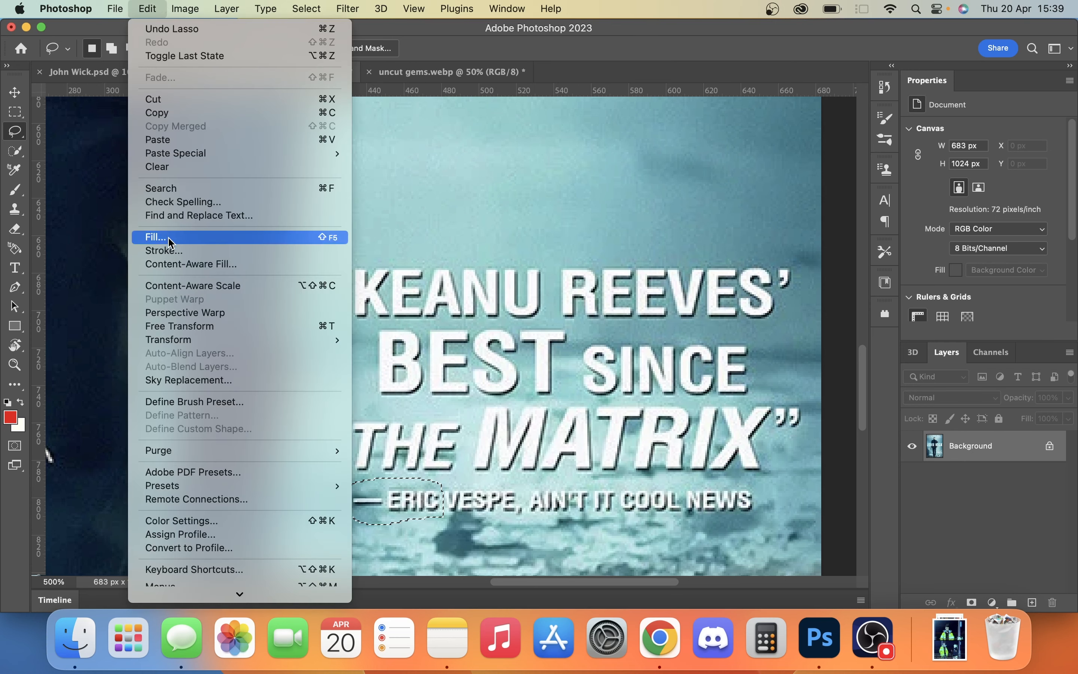
{"action": "left_click", "coordinate": [177, 232]}
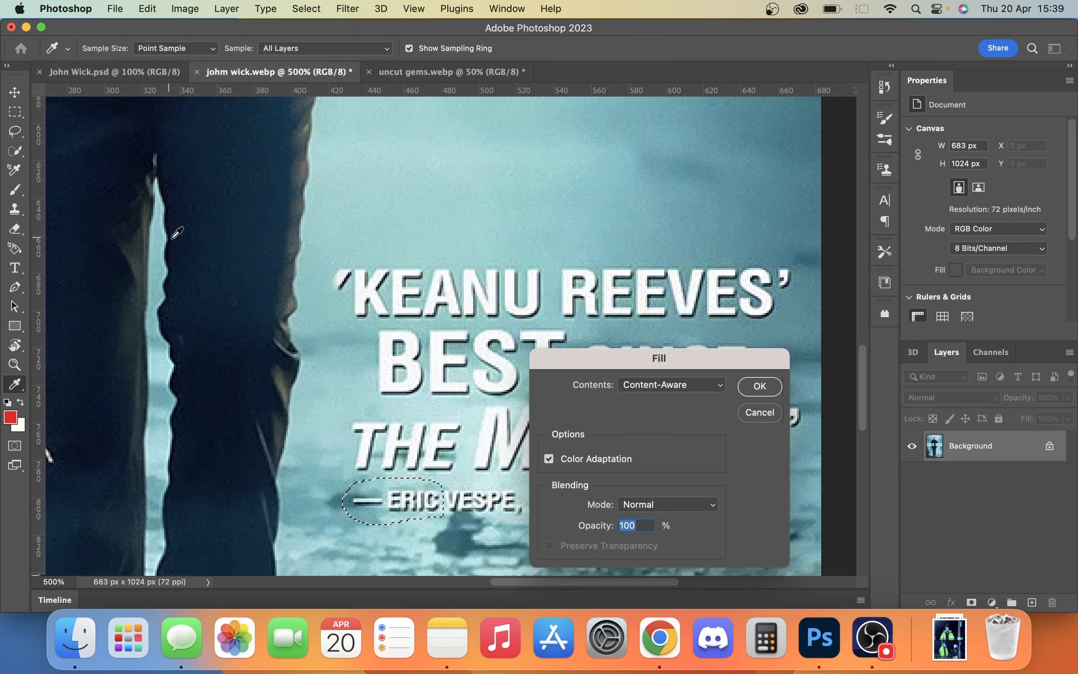
{"action": "left_click", "coordinate": [750, 391]}
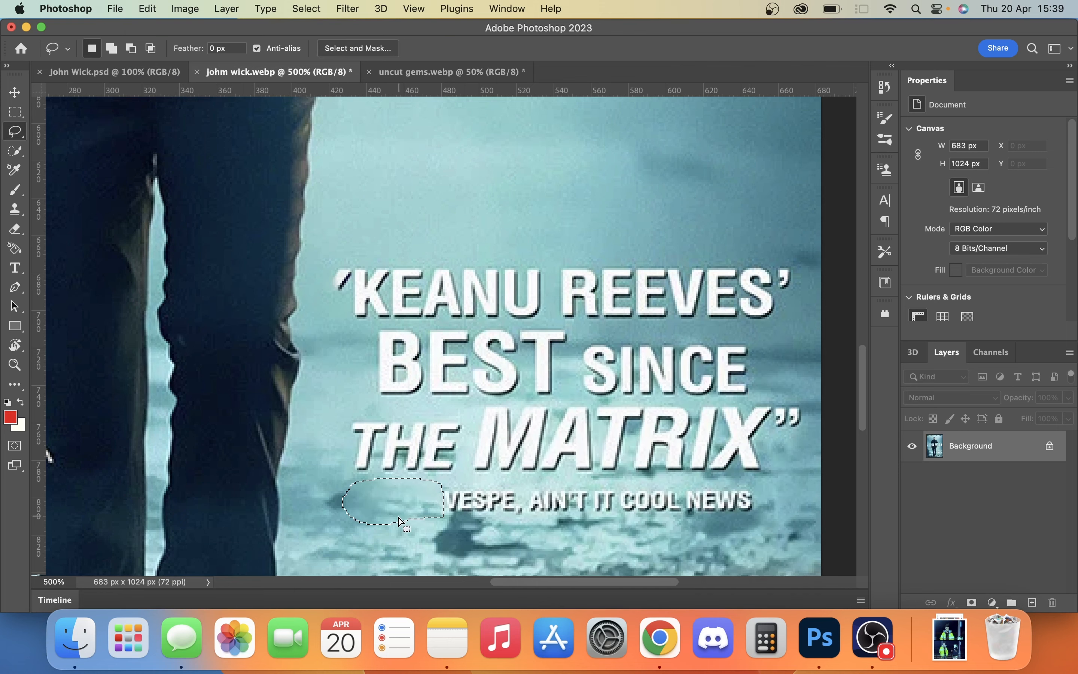
{"action": "key", "text": "super+equal"}
{"action": "scroll", "coordinate": [398, 515], "scroll_direction": "down", "scroll_amount": 5}
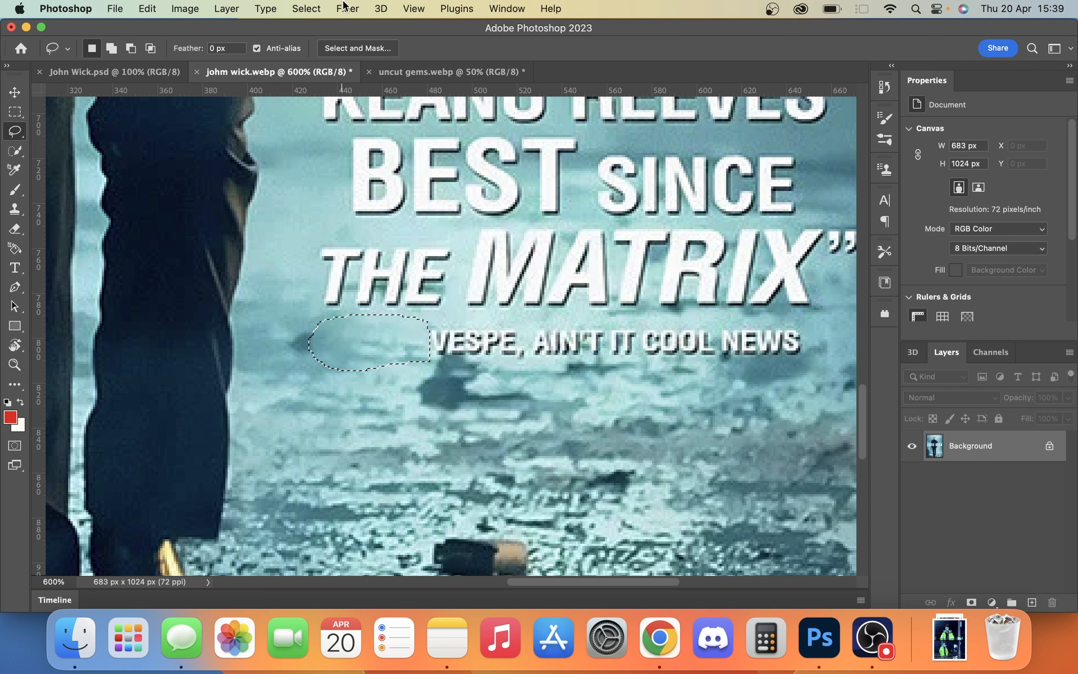
Examine up close the retouched background and wet ground in John Wick.psd where the review quote used to be
{"action": "left_click", "coordinate": [115, 72]}
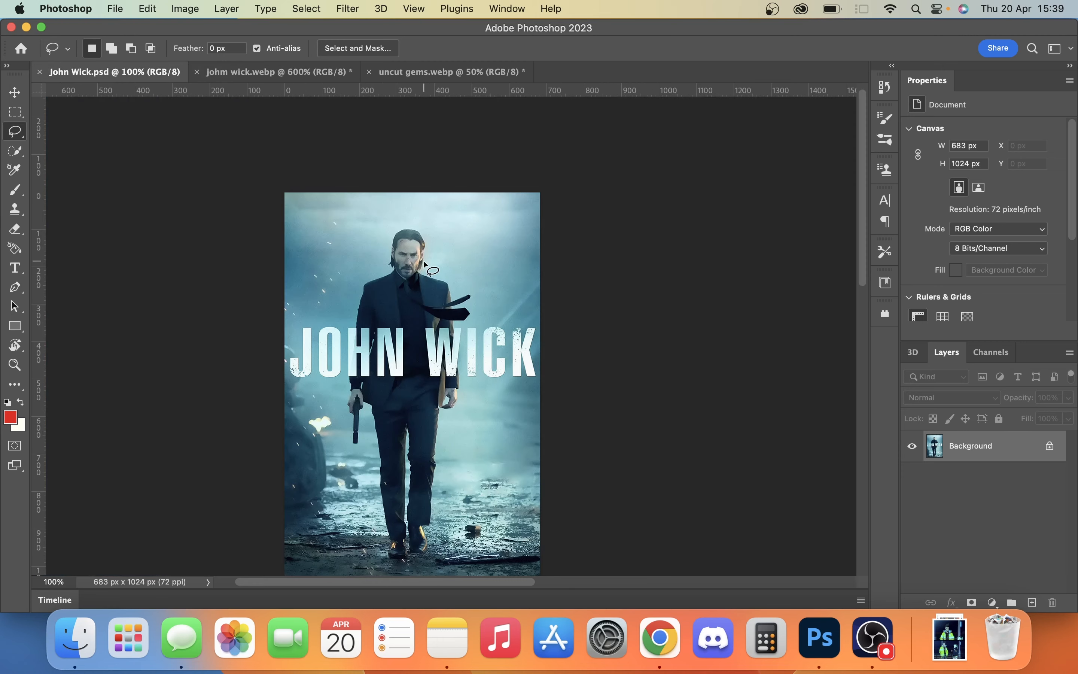
{"action": "key", "text": "super+plus"}
{"action": "key", "text": "super+plus"}
{"action": "scroll", "coordinate": [423, 260], "scroll_direction": "down", "scroll_amount": 16}
{"action": "scroll", "coordinate": [423, 260], "scroll_direction": "up", "scroll_amount": 8}
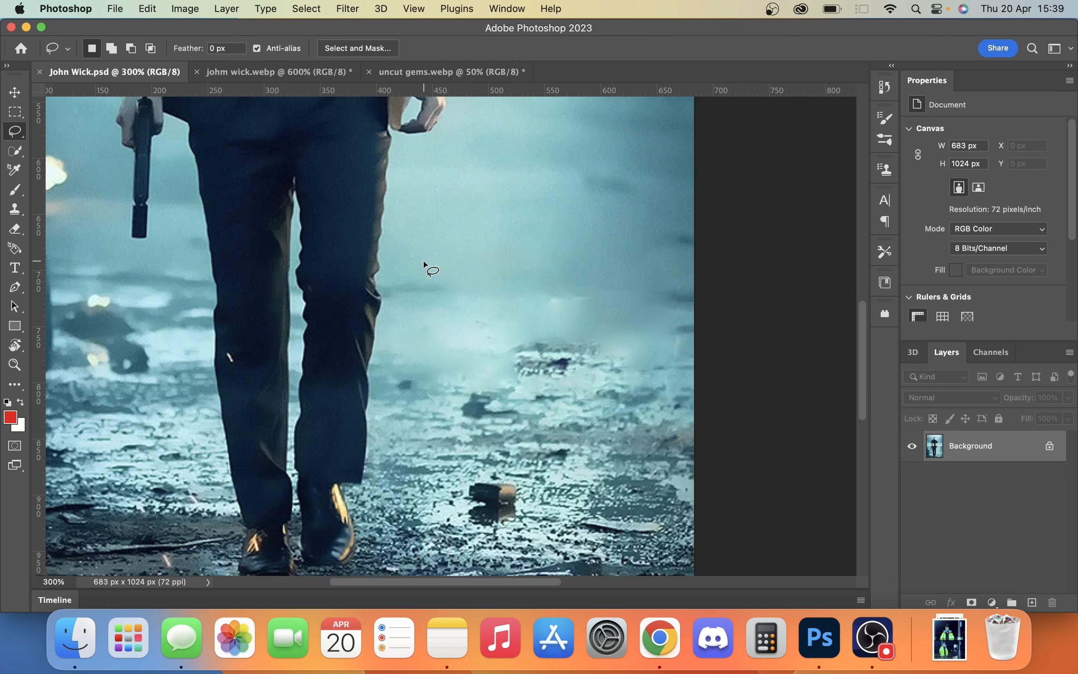
{"action": "scroll", "coordinate": [424, 261], "scroll_direction": "up", "scroll_amount": 3}
{"action": "scroll", "coordinate": [424, 260], "scroll_direction": "down", "scroll_amount": 2}
{"action": "key", "text": "super+plus"}
{"action": "key", "text": "super+plus"}
{"action": "key", "text": "super+plus"}
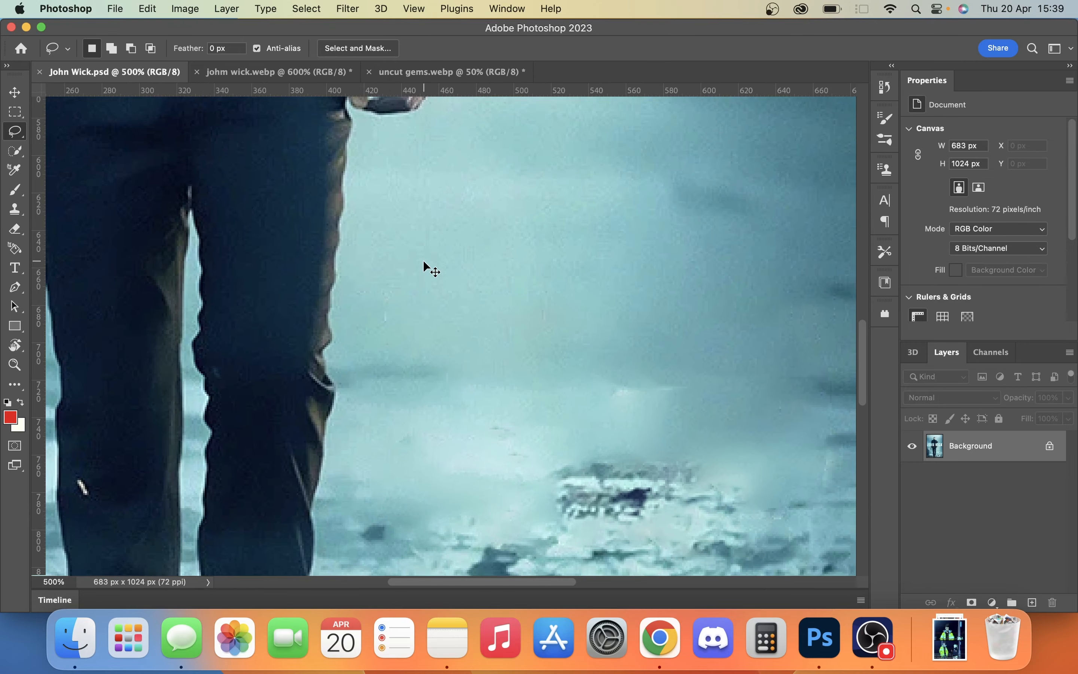
{"action": "scroll", "coordinate": [424, 261], "scroll_direction": "right", "scroll_amount": 5}
{"action": "scroll", "coordinate": [424, 260], "scroll_direction": "down", "scroll_amount": 2}
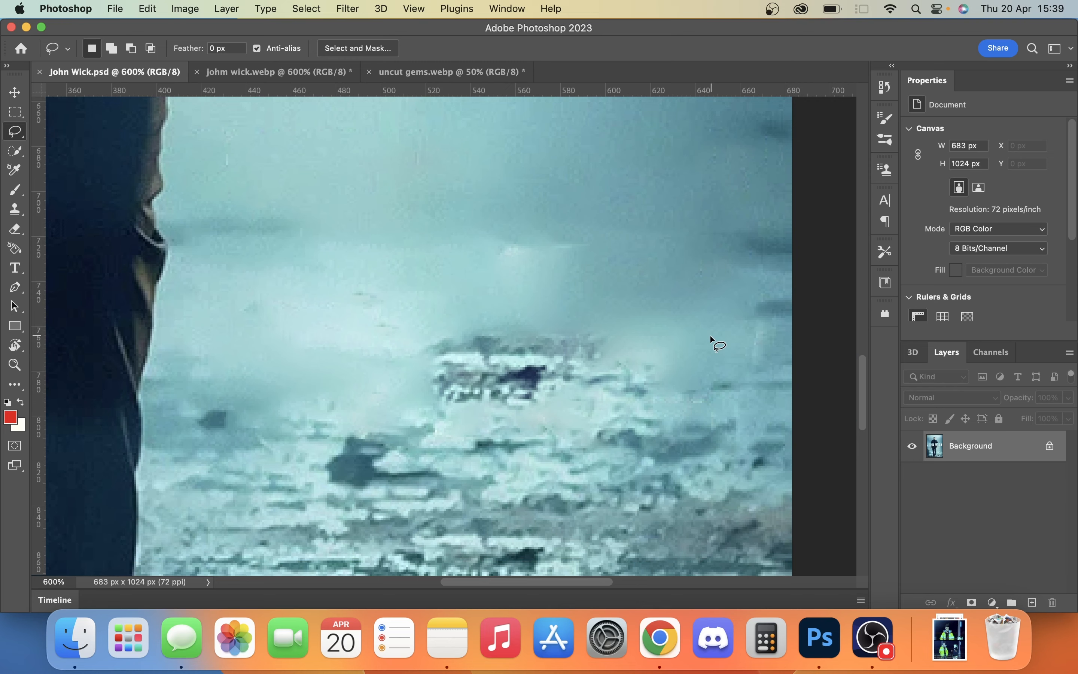
View the whole retouched John Wick.psd poster, compare it with johm wick.webp, and return to johm wick.webp
{"action": "key", "text": "super+minus"}
{"action": "key", "text": "super+minus"}
{"action": "key", "text": "super+minus"}
{"action": "key", "text": "super+minus"}
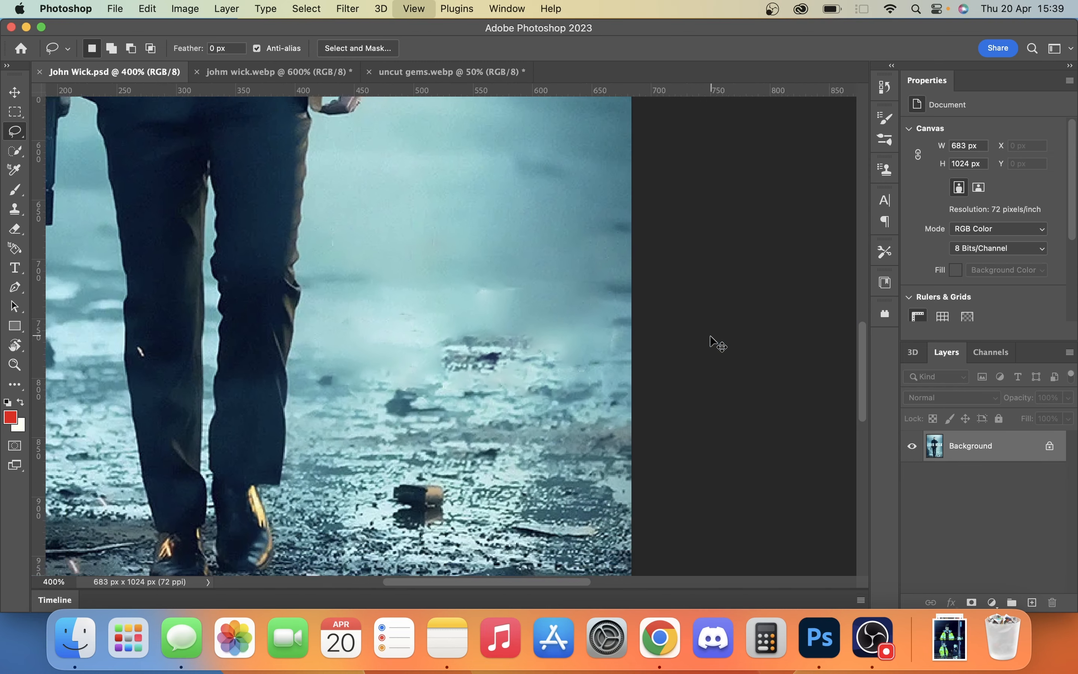
{"action": "scroll", "coordinate": [710, 335], "scroll_direction": "up", "scroll_amount": 3}
{"action": "key", "text": "super+minus"}
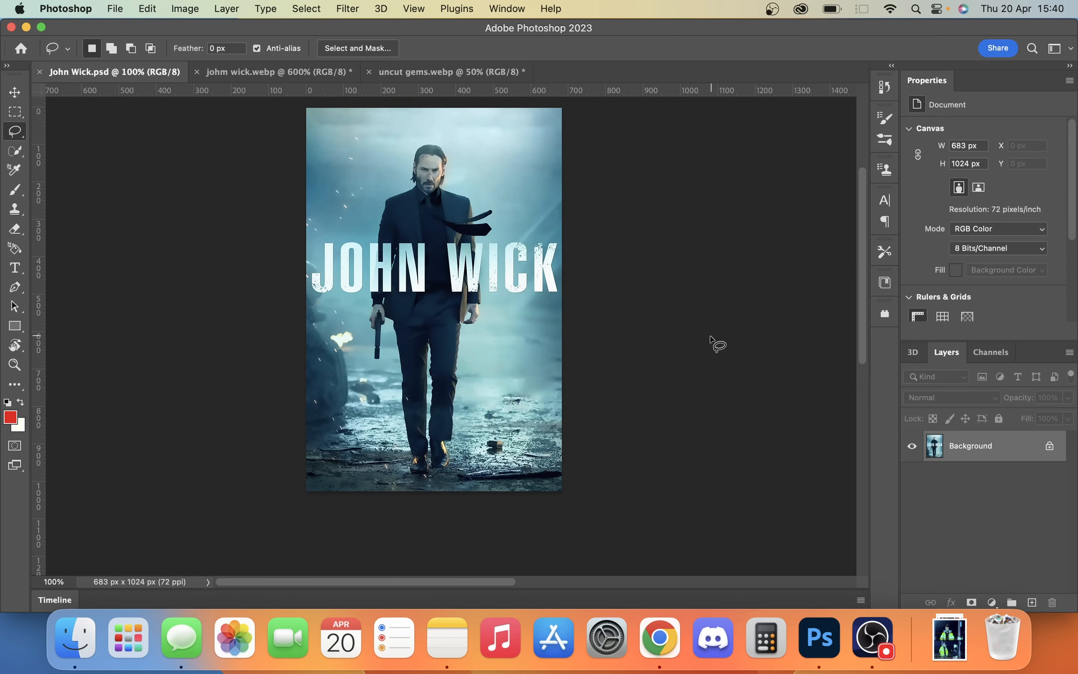
{"action": "left_click", "coordinate": [316, 75]}
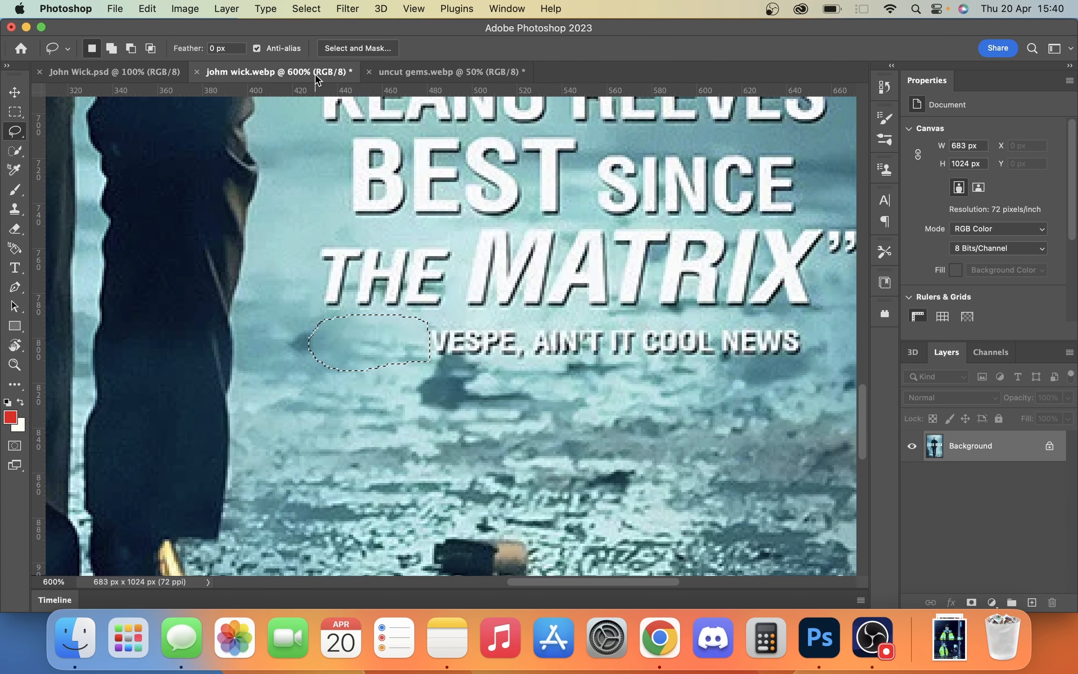
{"action": "left_click", "coordinate": [139, 75]}
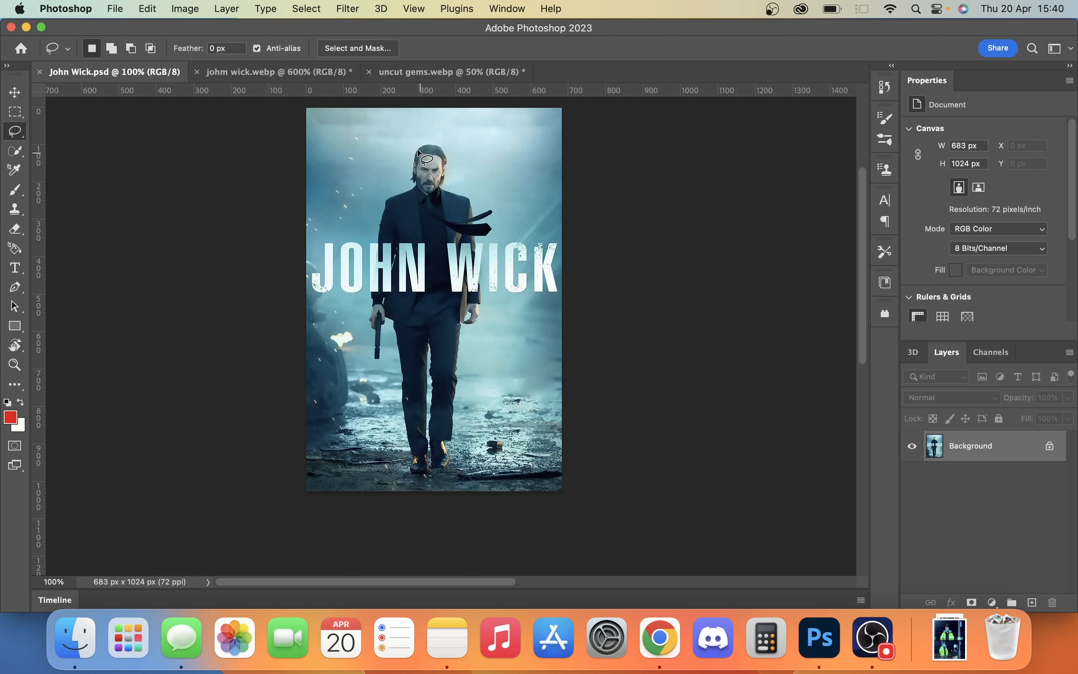
{"action": "left_click", "coordinate": [322, 67]}
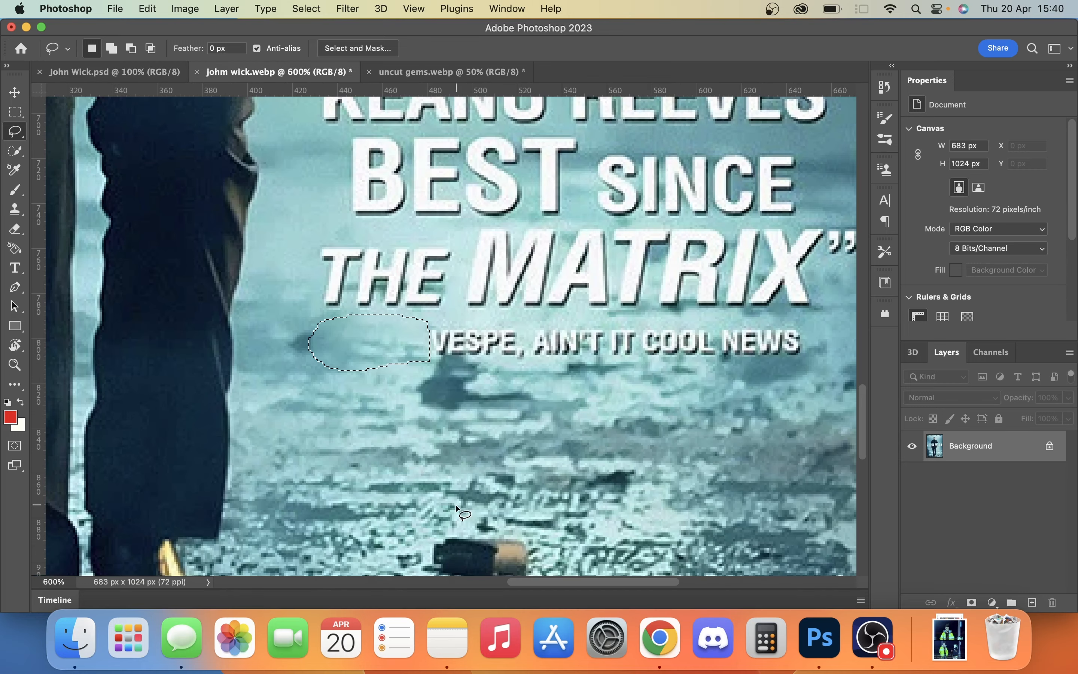
Clear the selection in the credit line and draw a lasso selection around the word JOHN in the poster's title
{"action": "key", "text": "super+d"}
{"action": "key", "text": "super+minus"}
{"action": "key", "text": "super+minus"}
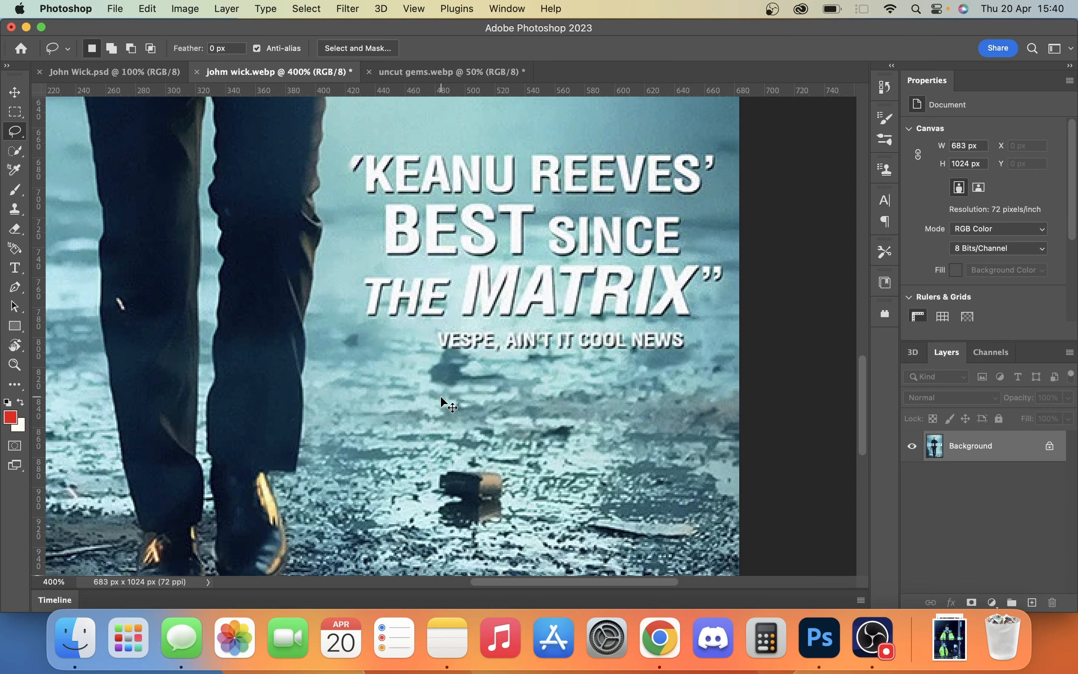
{"action": "scroll", "coordinate": [441, 395], "scroll_direction": "up", "scroll_amount": 15}
{"action": "scroll", "coordinate": [441, 396], "scroll_direction": "left", "scroll_amount": 5}
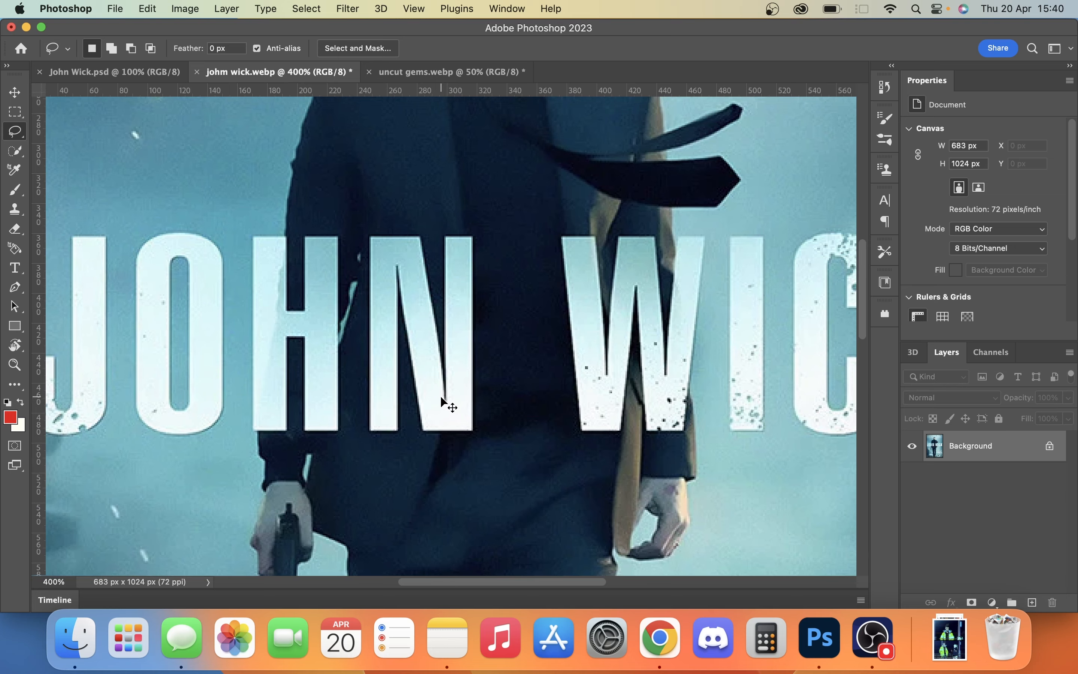
{"action": "key", "text": "super+minus"}
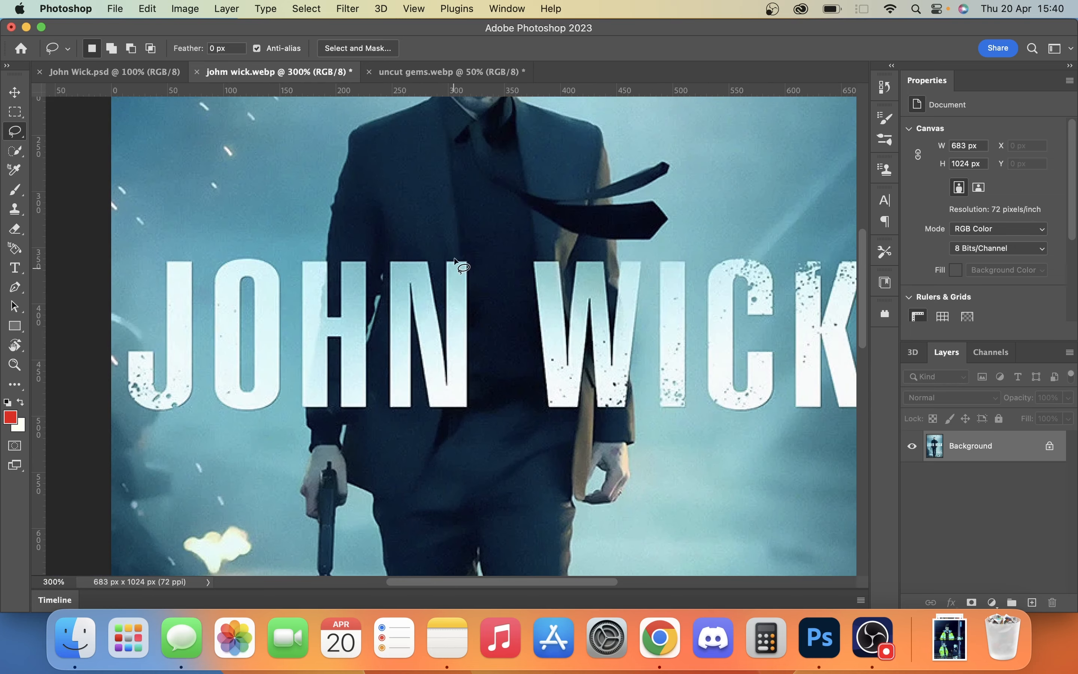
{"action": "left_click_drag", "start_coordinate": [472, 244], "coordinate": [209, 244]}
{"action": "mouse_move", "coordinate": [148, 286]}
{"action": "left_mouse_down"}
{"action": "mouse_move", "coordinate": [135, 374]}
{"action": "mouse_move", "coordinate": [156, 403]}
{"action": "left_mouse_up"}
{"action": "key", "text": "super+d"}
{"action": "mouse_move", "coordinate": [125, 243]}
{"action": "left_mouse_down"}
{"action": "mouse_move", "coordinate": [318, 223]}
{"action": "mouse_move", "coordinate": [468, 231]}
{"action": "mouse_move", "coordinate": [496, 280]}
{"action": "mouse_move", "coordinate": [495, 400]}
{"action": "mouse_move", "coordinate": [454, 469]}
{"action": "mouse_move", "coordinate": [246, 477]}
{"action": "mouse_move", "coordinate": [154, 459]}
{"action": "mouse_move", "coordinate": [110, 404]}
{"action": "left_mouse_up"}
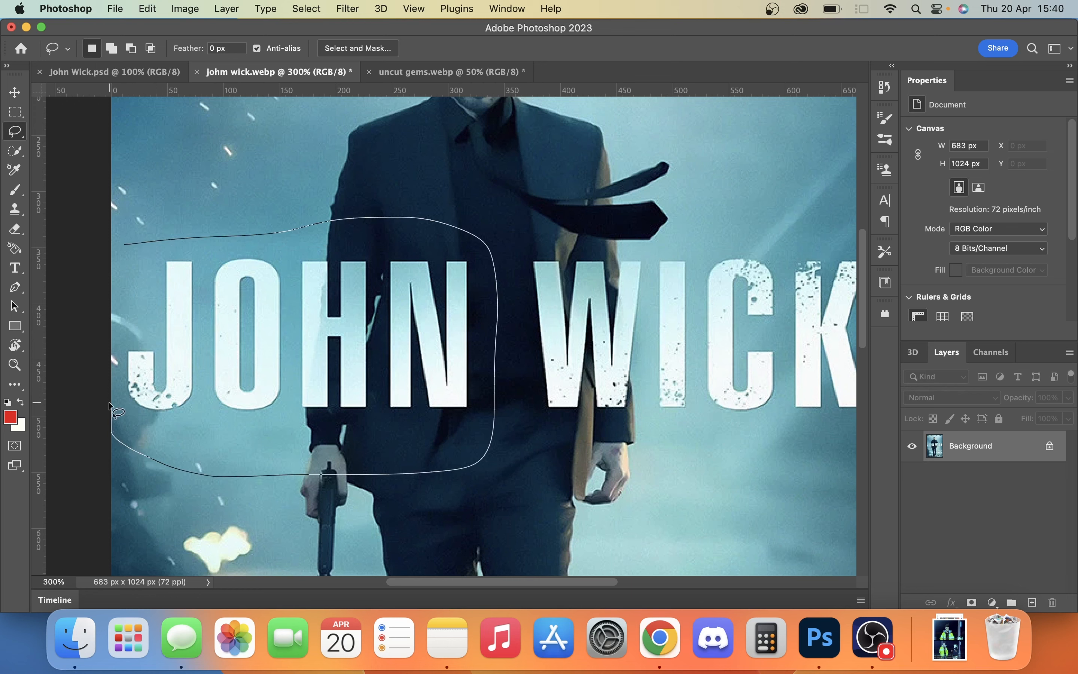